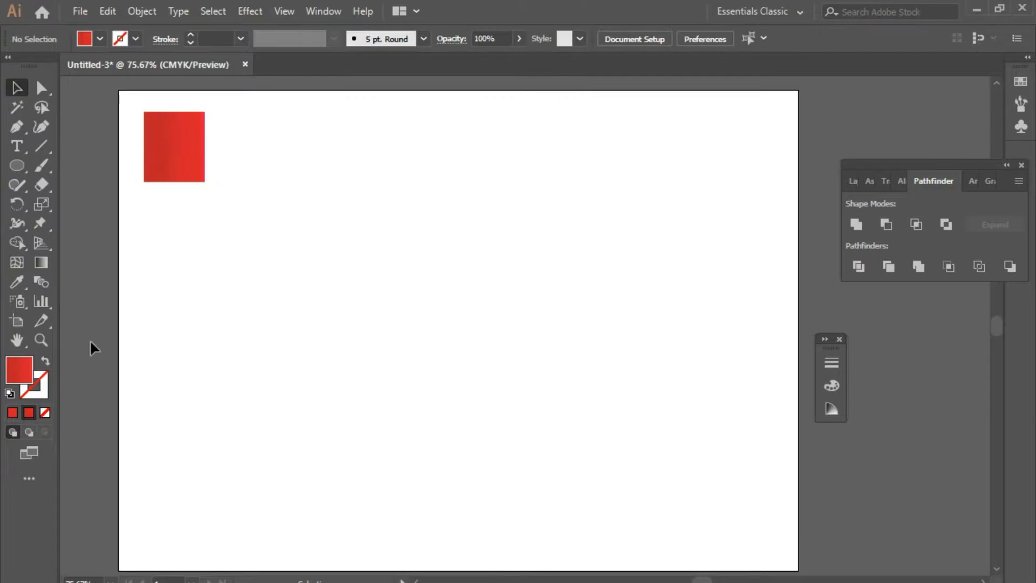
- Reset the drawing colours to the default white fill and black 1 pt stroke
click(45, 414)
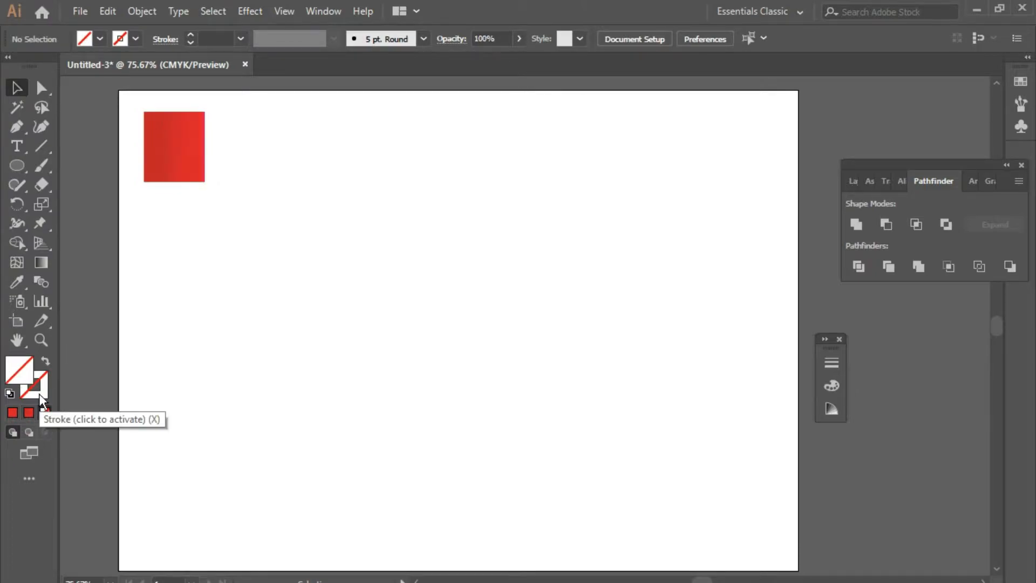
click(10, 392)
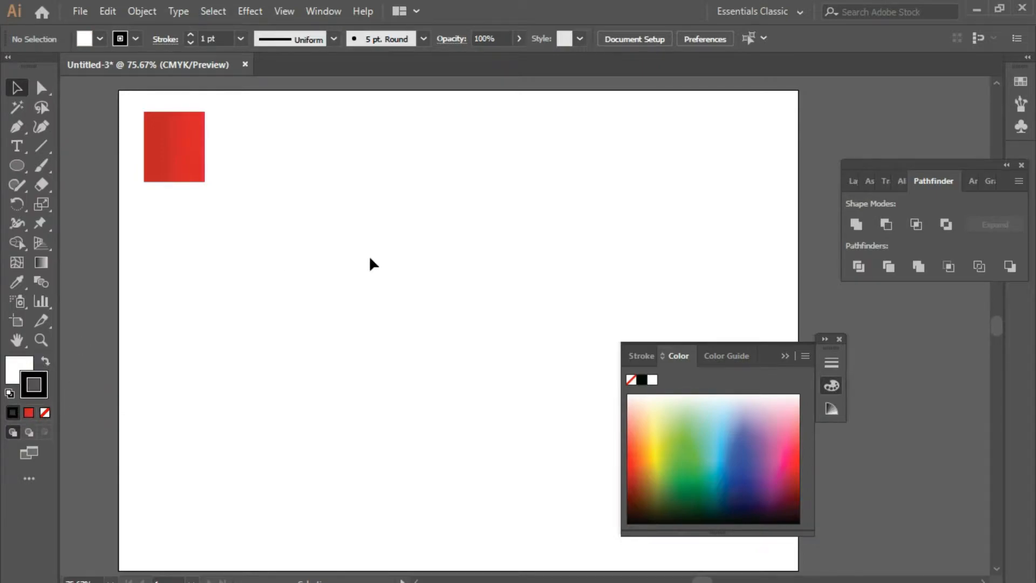
click(784, 356)
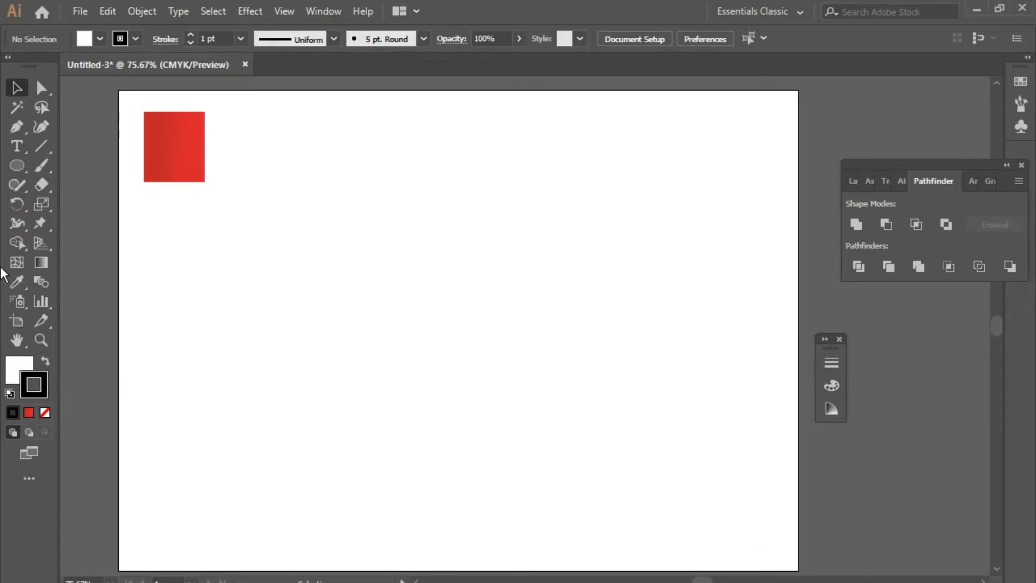
click(12, 165)
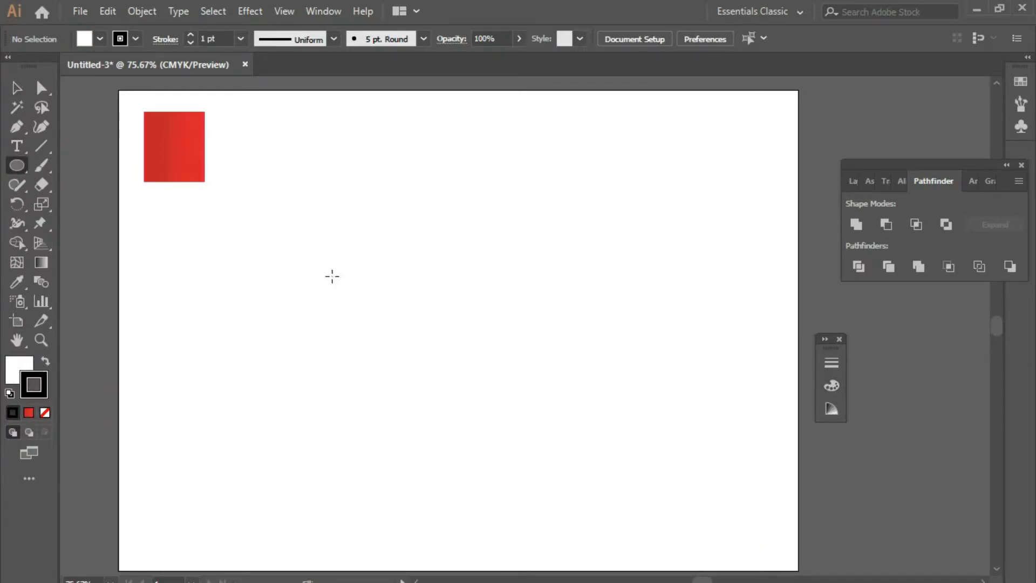
click(389, 301)
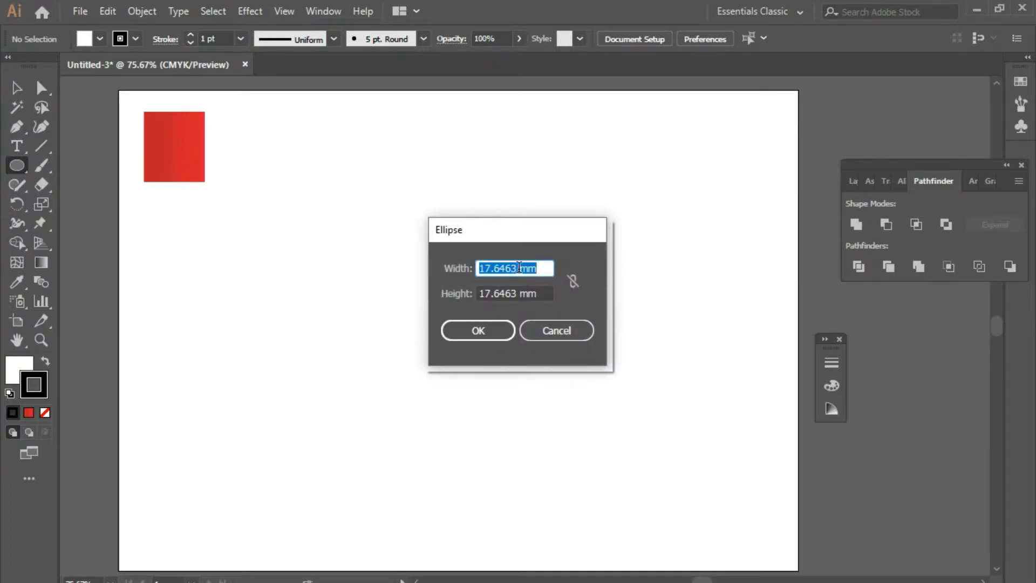
click(495, 335)
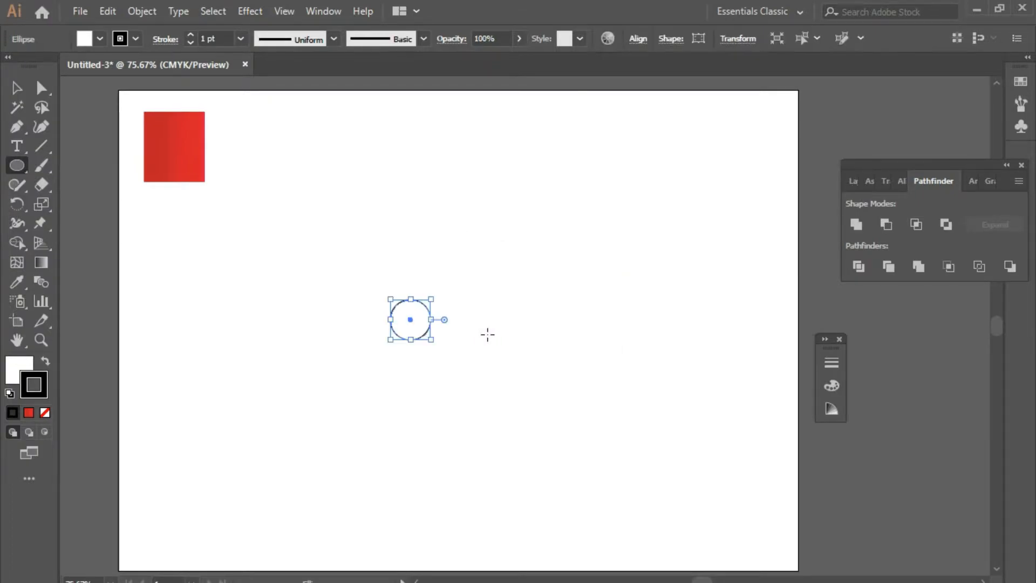
key(Delete)
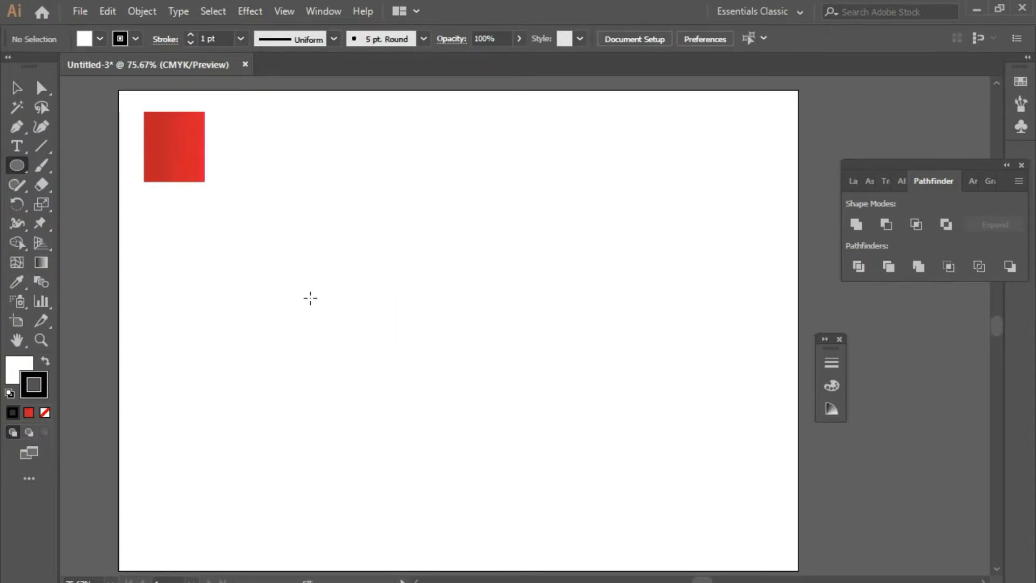
- Create a large equilateral triangle on the artboard with the Polygon tool
drag(16, 165, 71, 222)
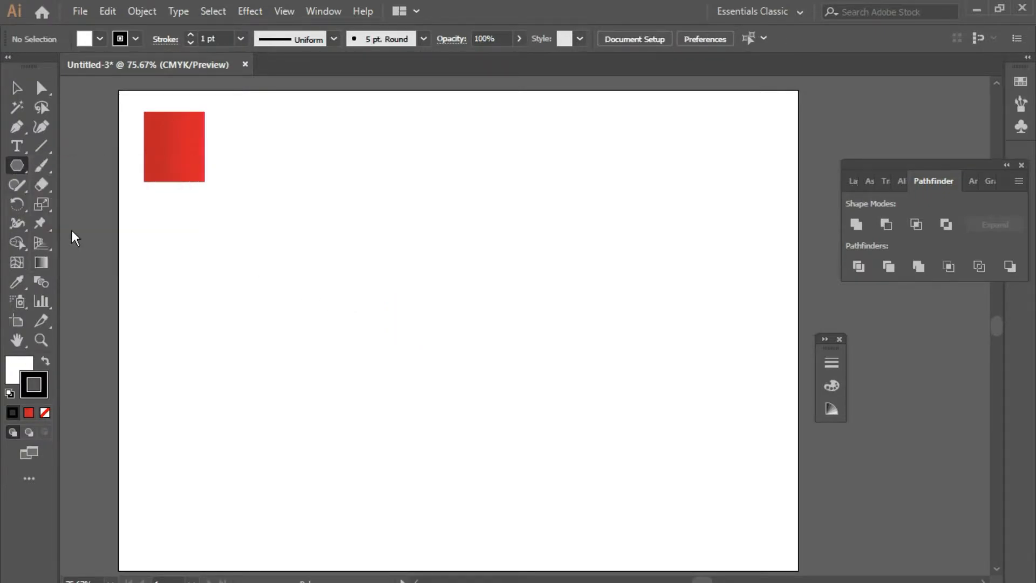
click(349, 272)
click(490, 336)
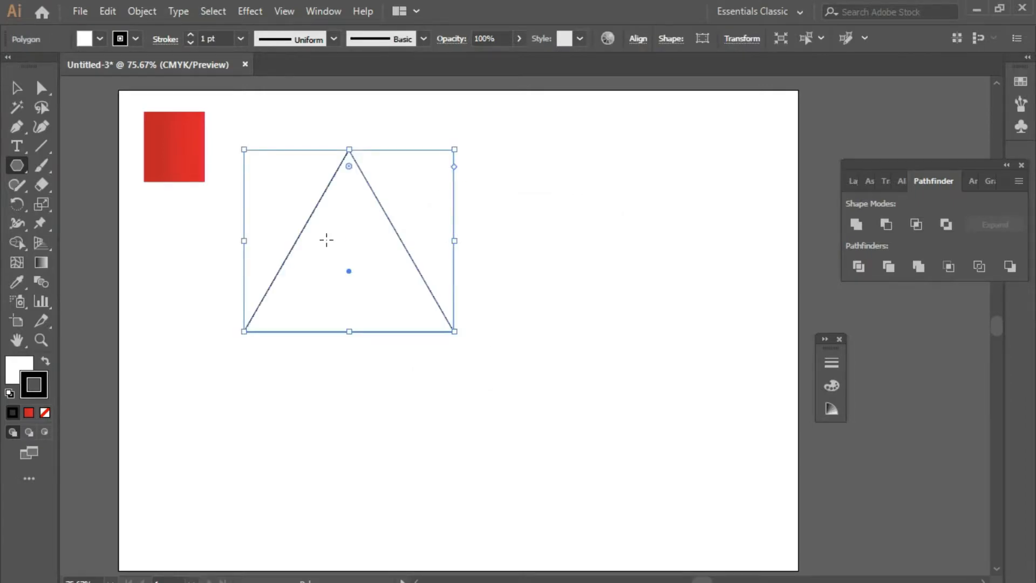
- Move the triangle toward the middle of the artboard and enlarge it proportionally
click(16, 88)
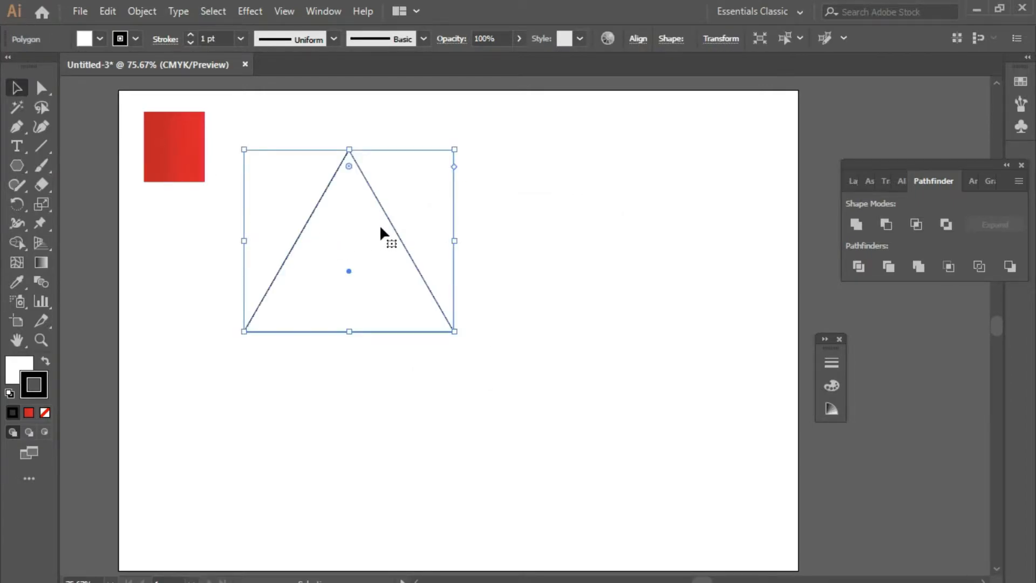
drag(388, 227, 431, 291)
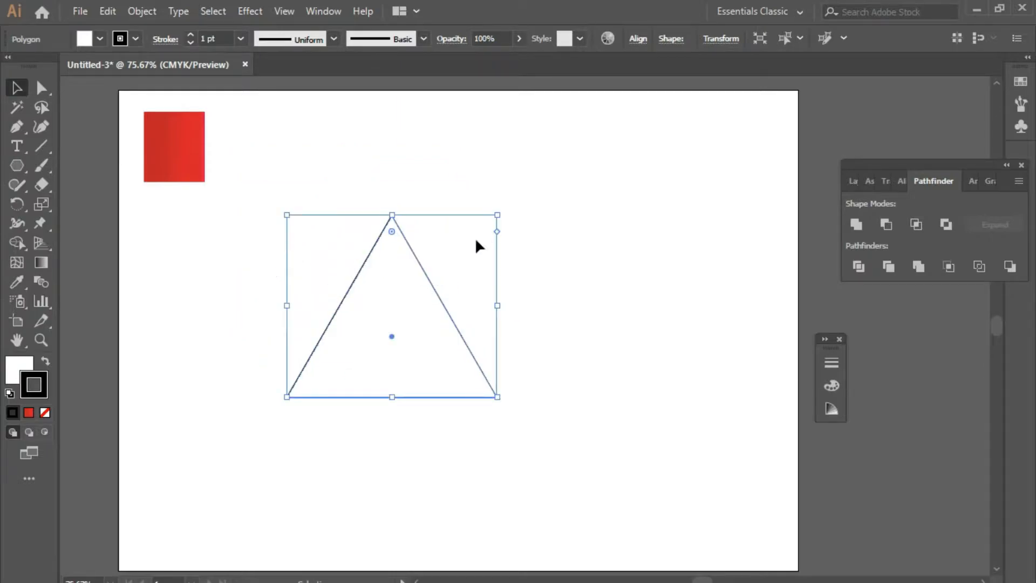
drag(497, 214, 555, 148)
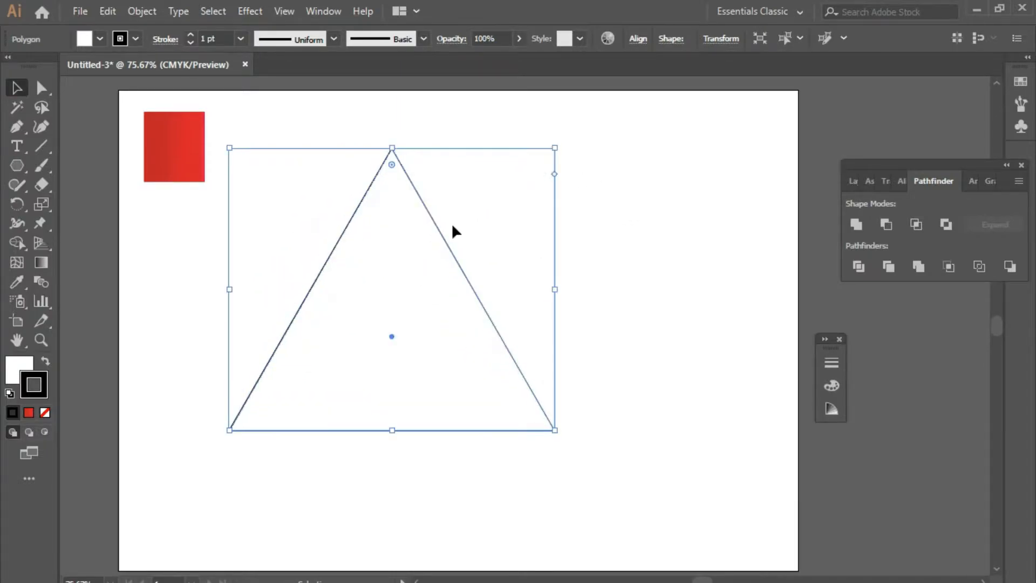
drag(439, 226, 459, 262)
drag(574, 182, 585, 171)
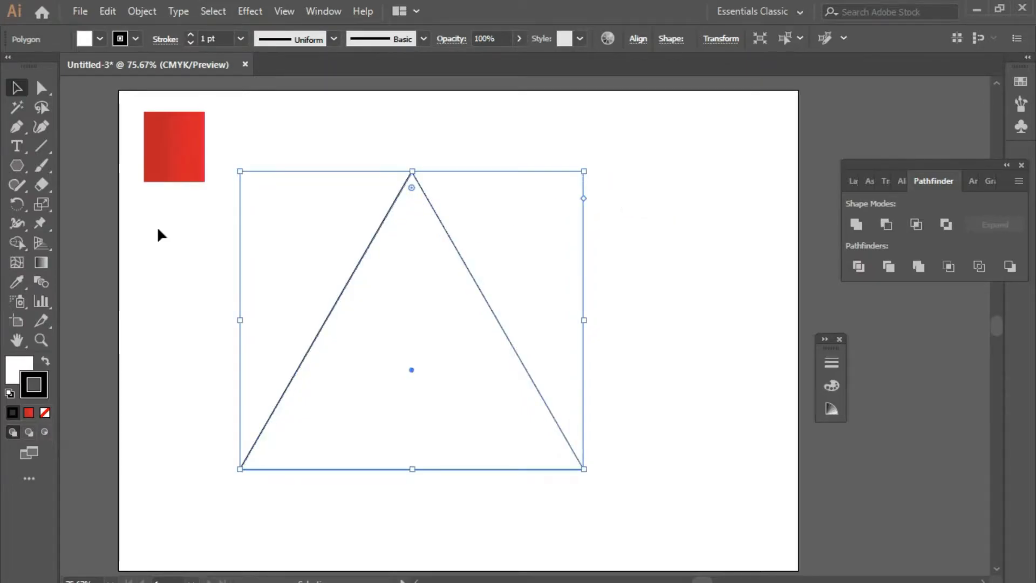
- Duplicate the triangle in place and shrink the copy about its centre to roughly half size
click(110, 11)
click(135, 88)
click(107, 11)
click(181, 160)
drag(584, 171, 528, 250)
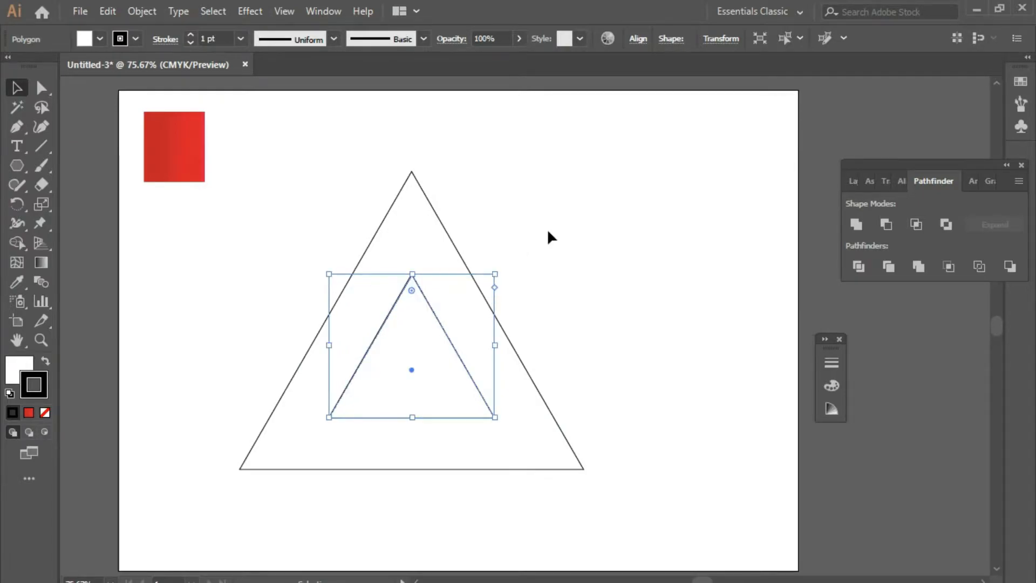
click(546, 232)
- Round all three corners of the outer triangle, leaving the inner triangle sharp
click(444, 227)
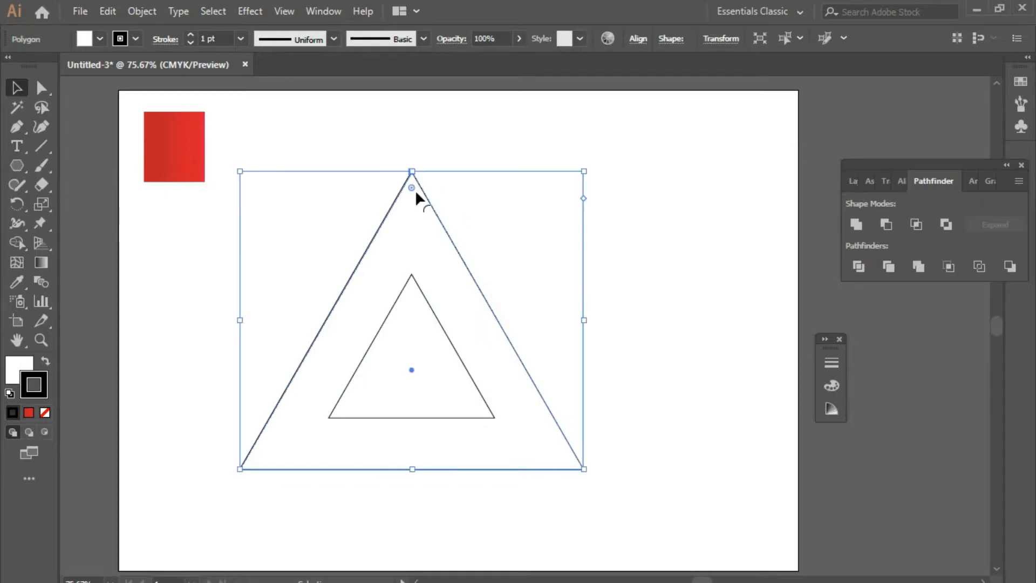
drag(416, 192, 417, 214)
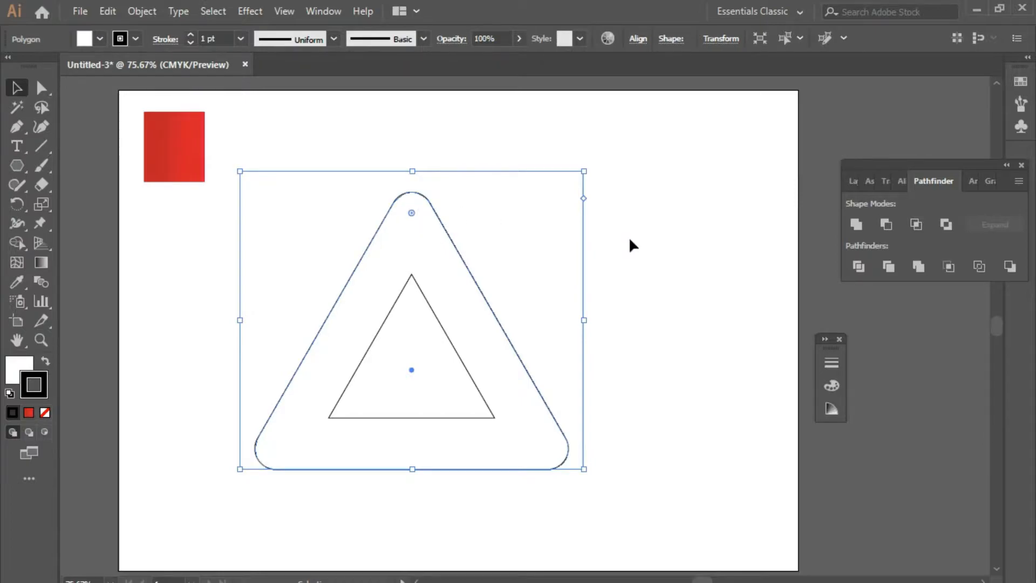
click(641, 218)
- Apply the red gradient of the sample rectangle to both triangles with the Eyedropper
drag(636, 165, 253, 440)
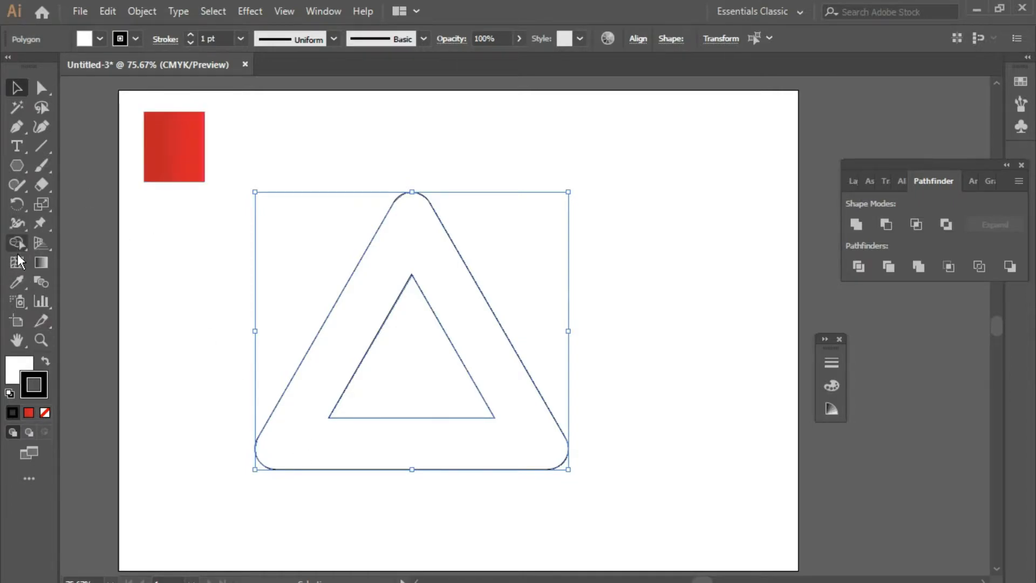
click(17, 281)
click(165, 156)
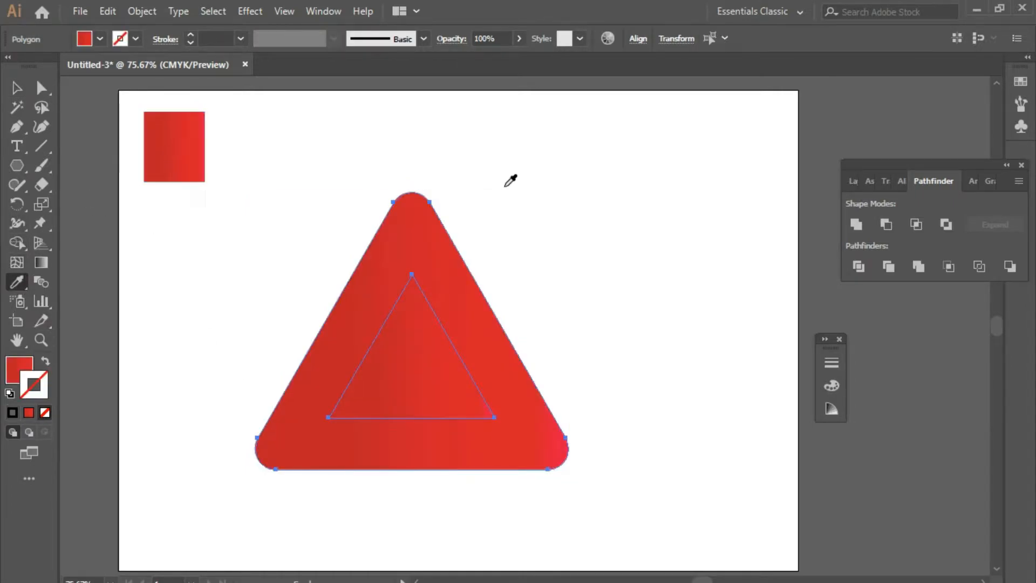
- Subtract the inner triangle from the rounded outer triangle with Minus Front
click(17, 88)
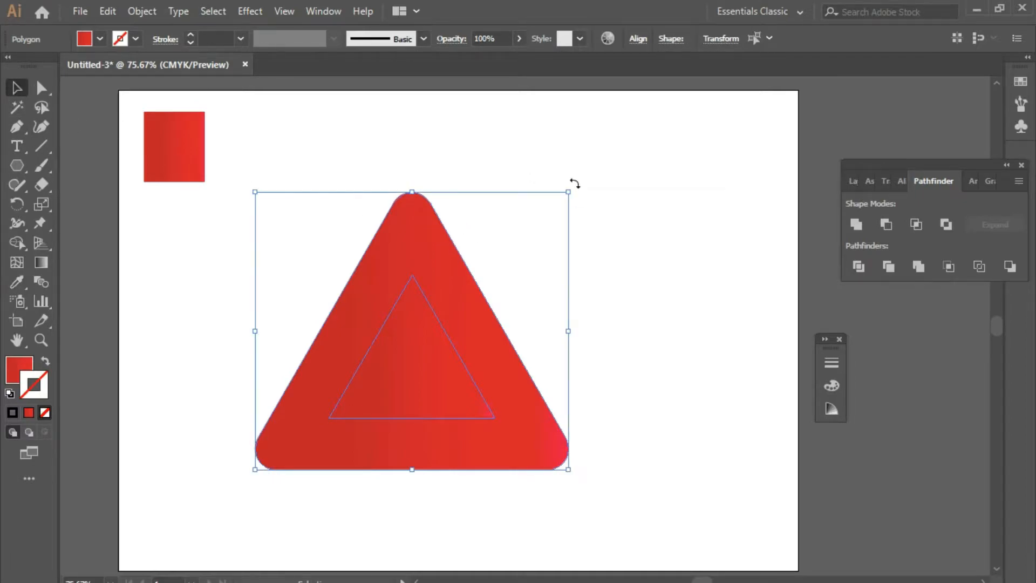
drag(610, 156, 309, 414)
click(888, 221)
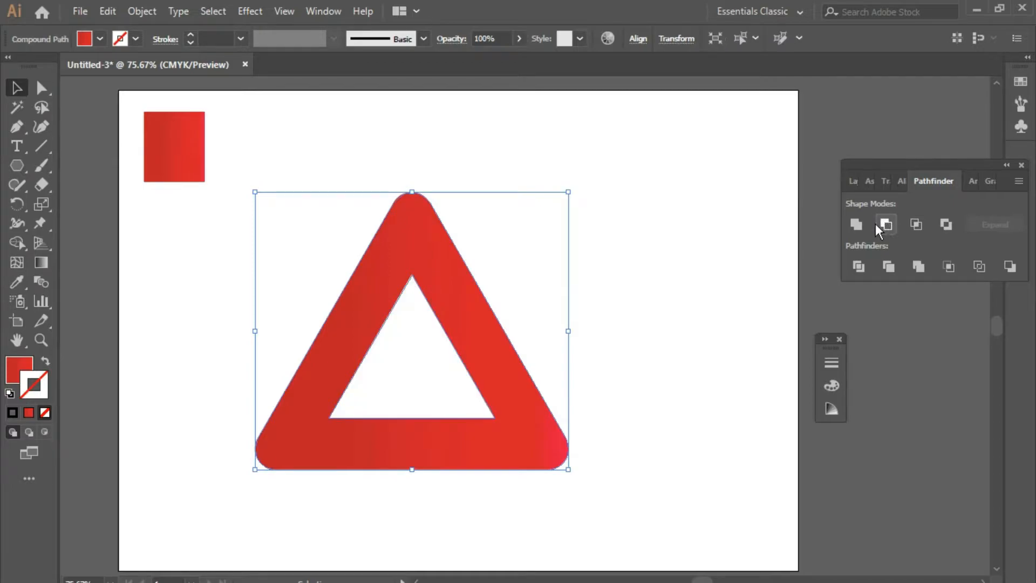
click(599, 351)
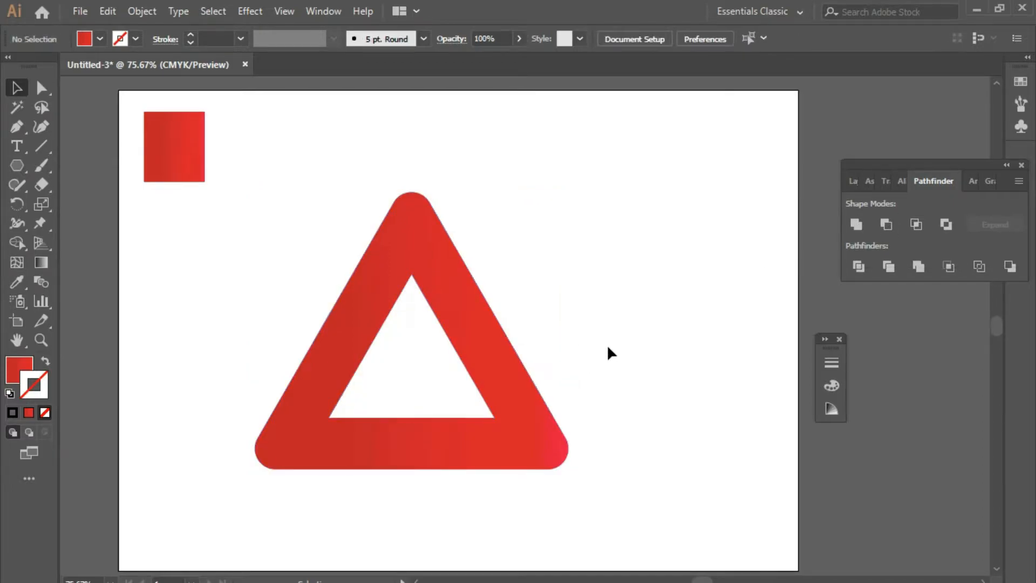
- Reflect the hollow red triangle across the horizontal axis so it points downward
click(474, 336)
right_click(474, 335)
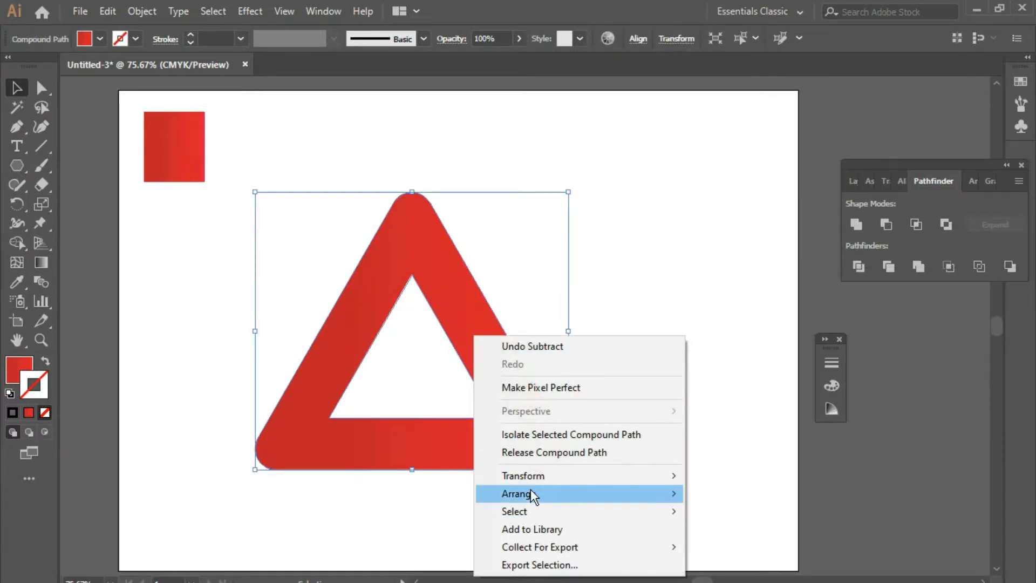
mouse_move(542, 476)
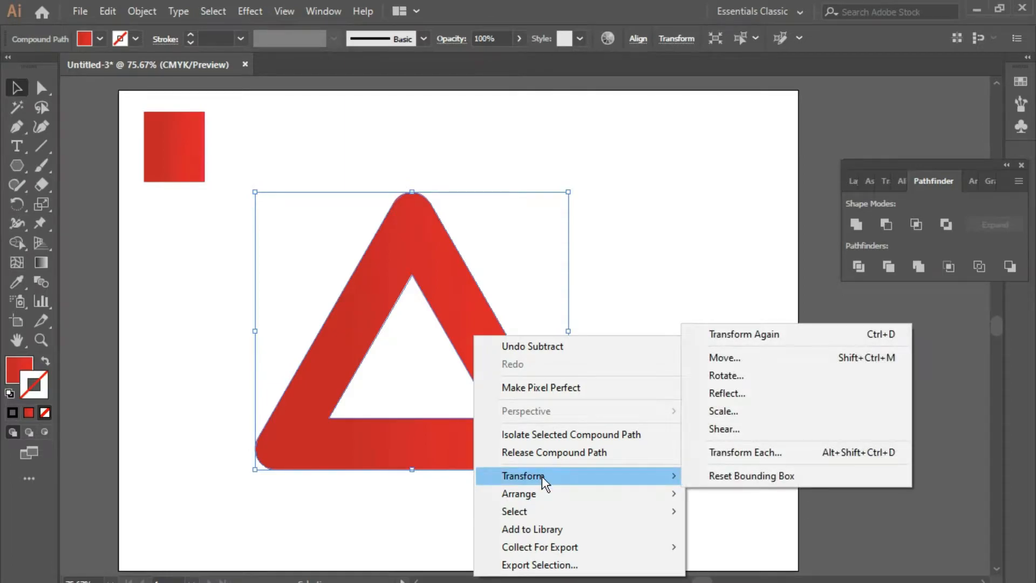
click(723, 393)
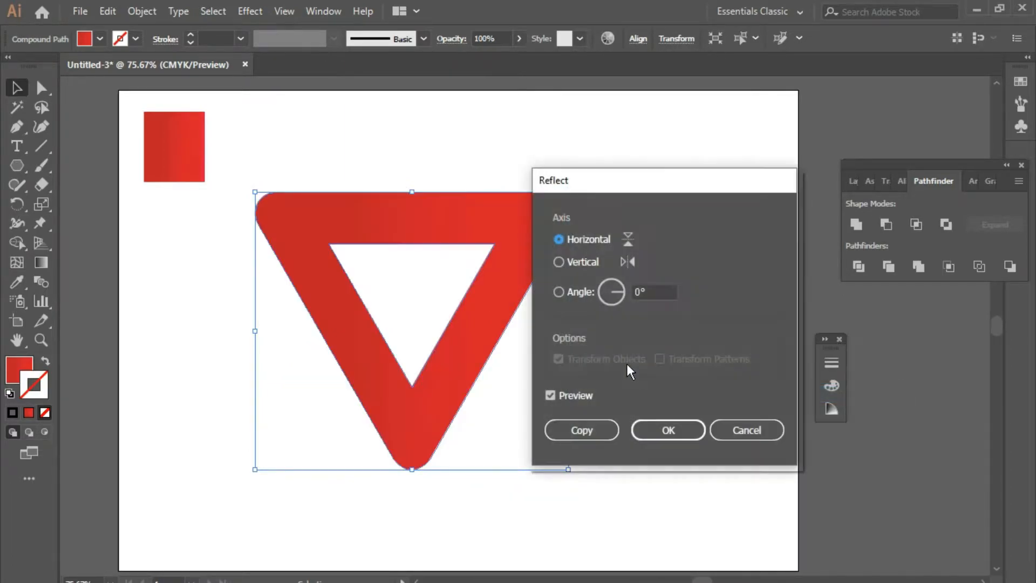
click(645, 430)
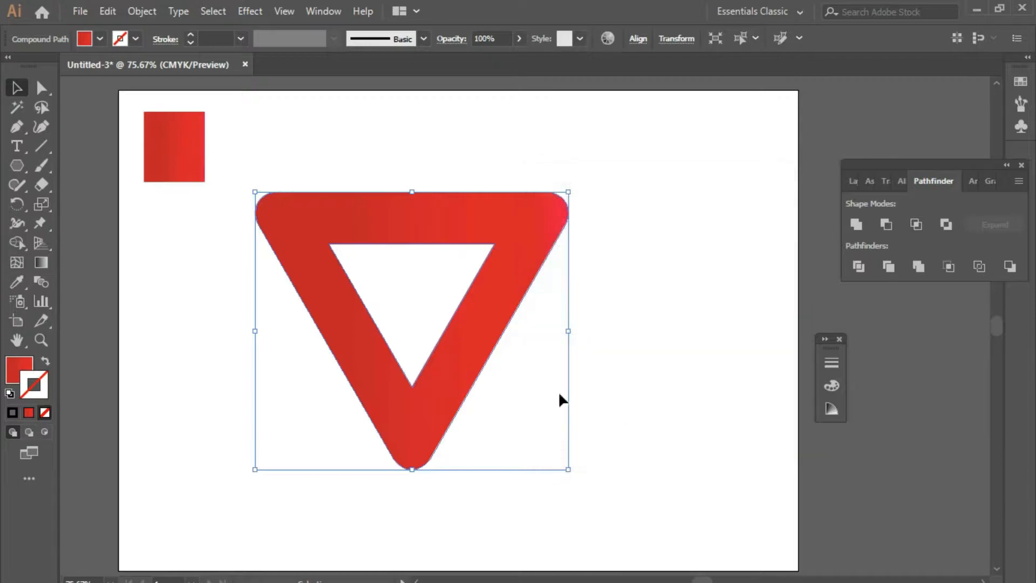
- Place a copy of the inverted triangle about 60 mm to its right, level with the original, forming an overlapping W
drag(458, 351, 534, 361)
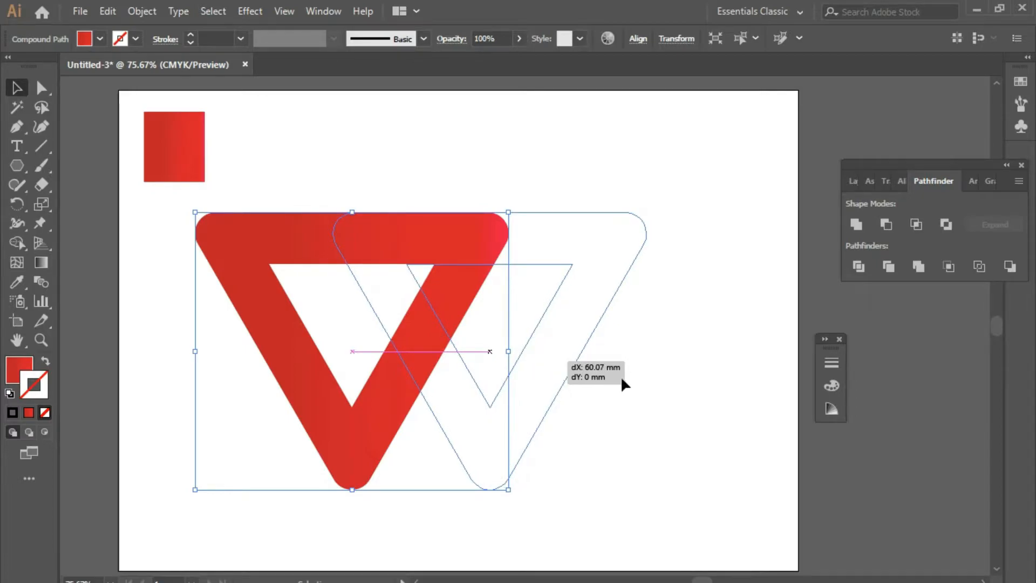
click(661, 372)
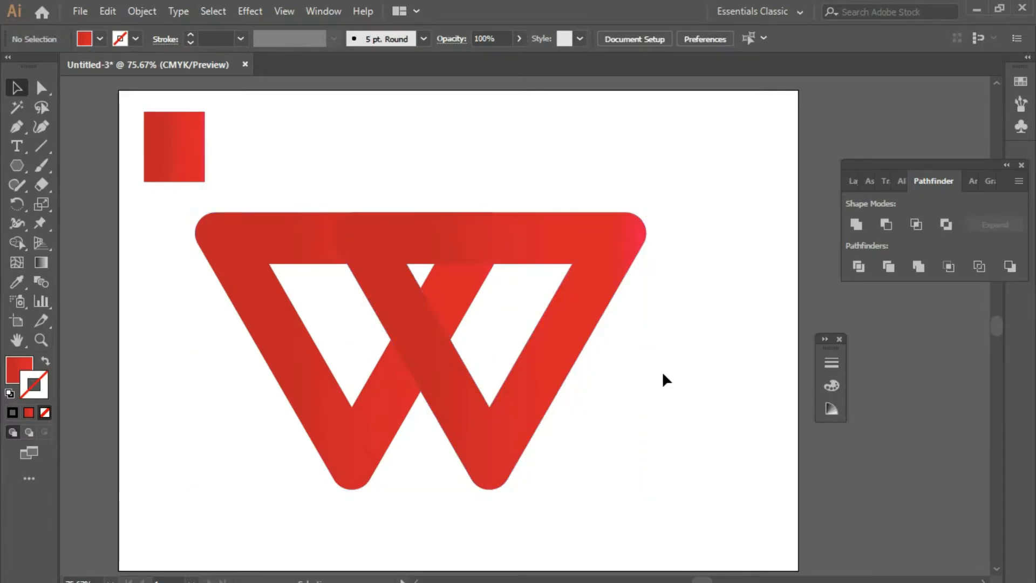
- Nudge the right-hand triangle slightly left to increase its overlap with the other triangle
click(542, 387)
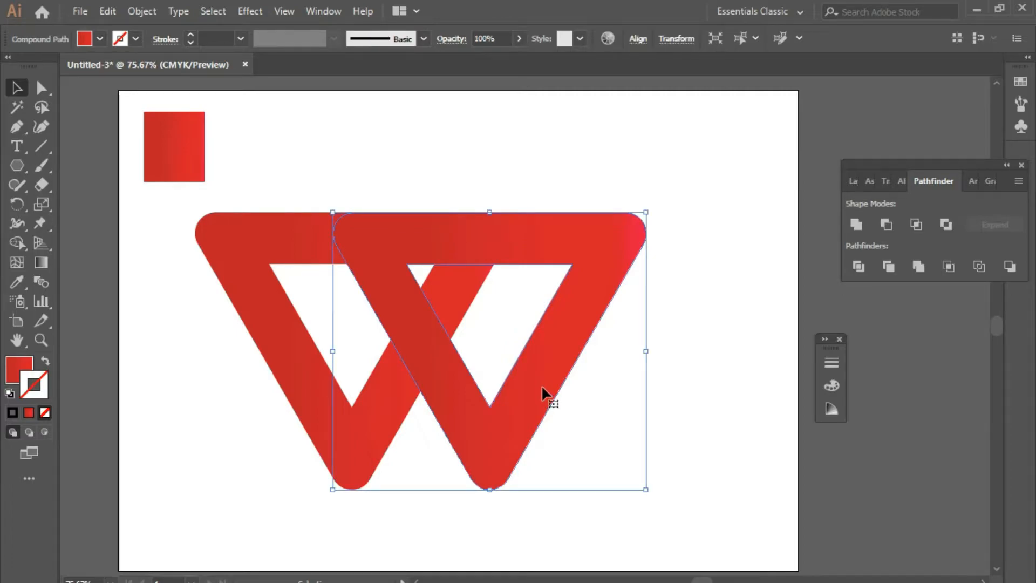
key(Left)
key(Left)
key(Left)
key(Left)
key(Left)
key(Left)
key(Left)
key(Left)
key(Left)
key(Left)
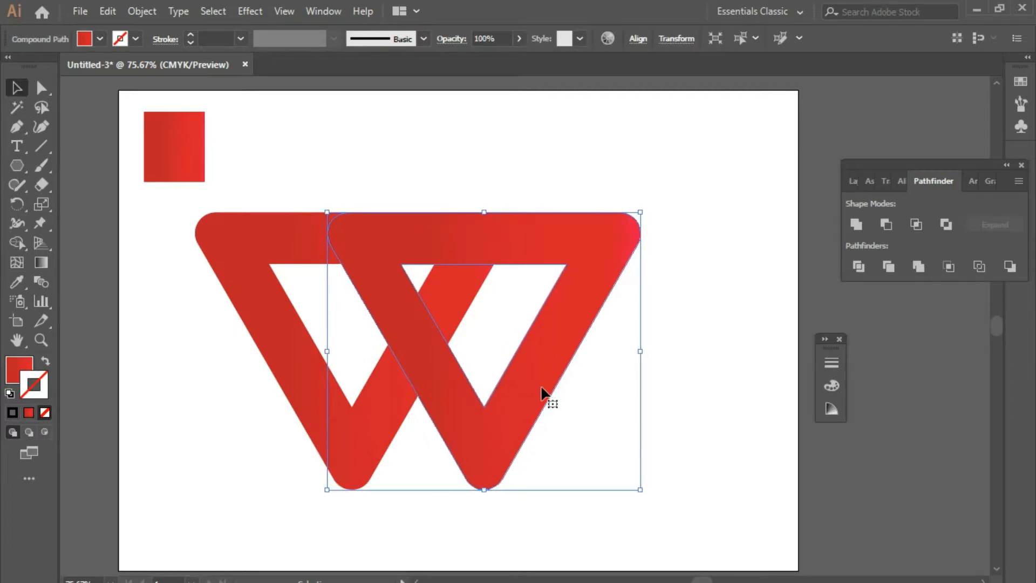
key(Left)
key(Left)
key(Left)
key(Left)
key(Left)
key(Left)
key(Left)
key(Left)
key(Left)
key(Left)
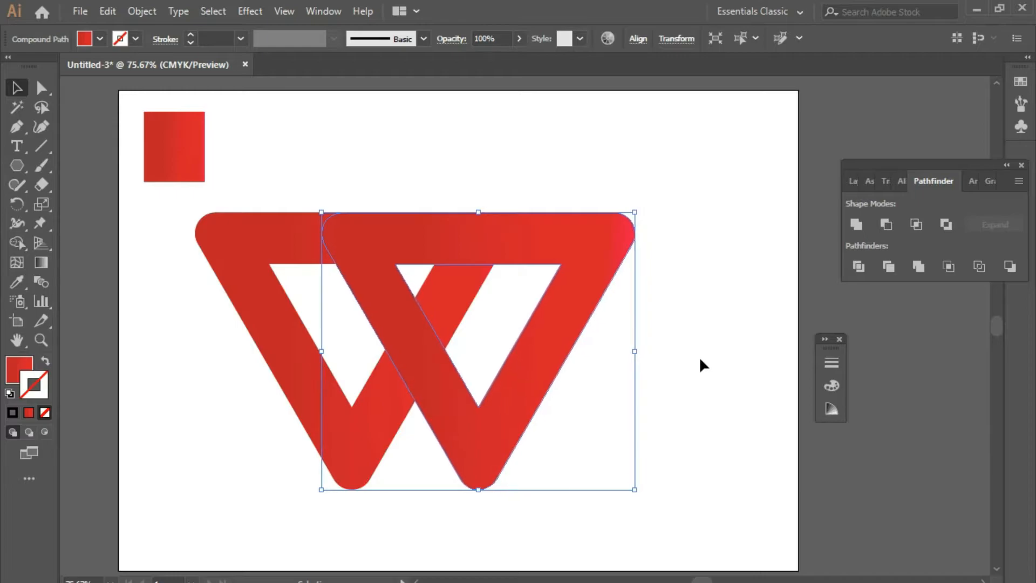
click(707, 355)
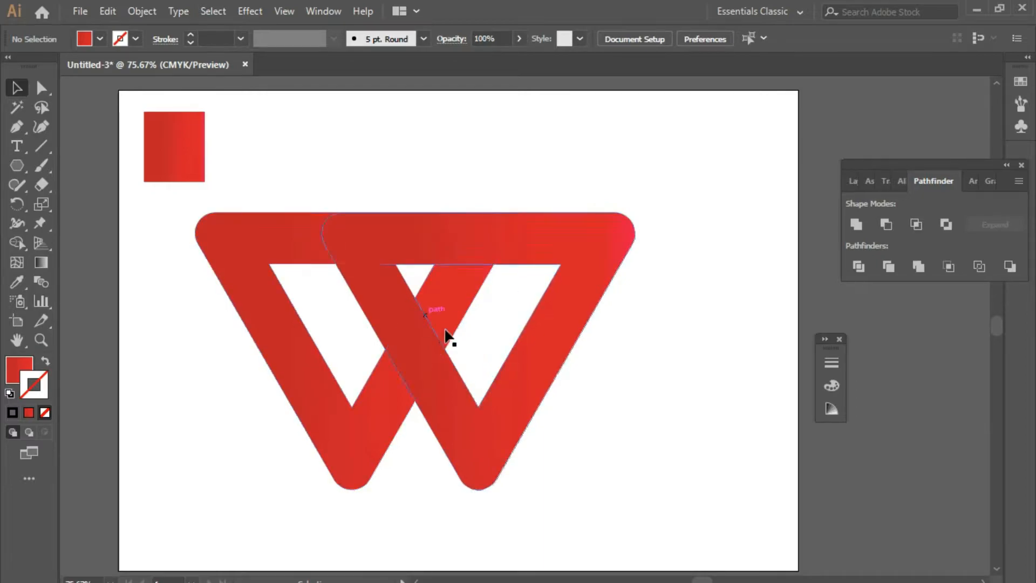
- Centre both overlapping triangles on the artboard and give them no fill with the default black 1 pt stroke
drag(506, 185, 374, 358)
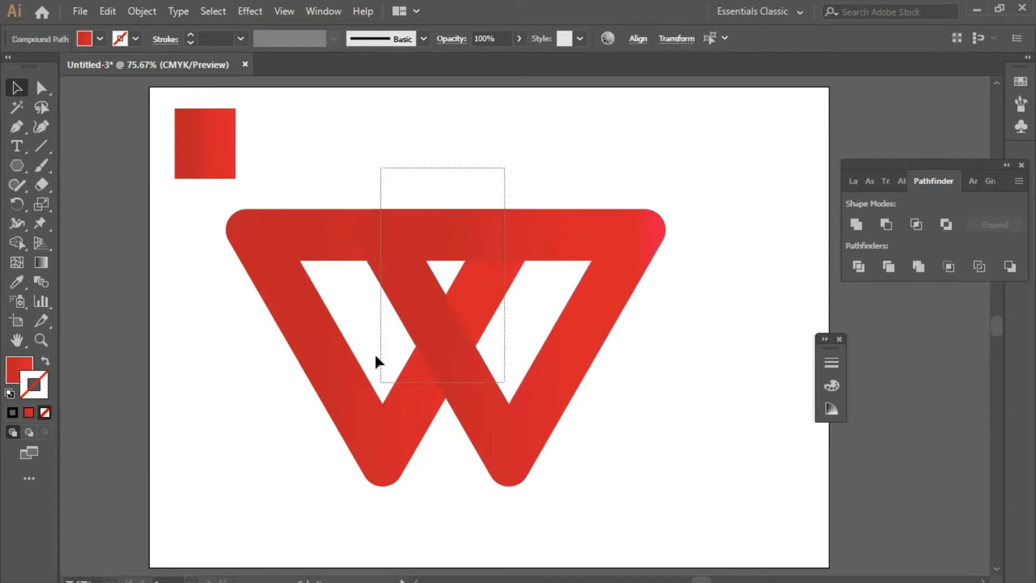
drag(416, 313, 459, 317)
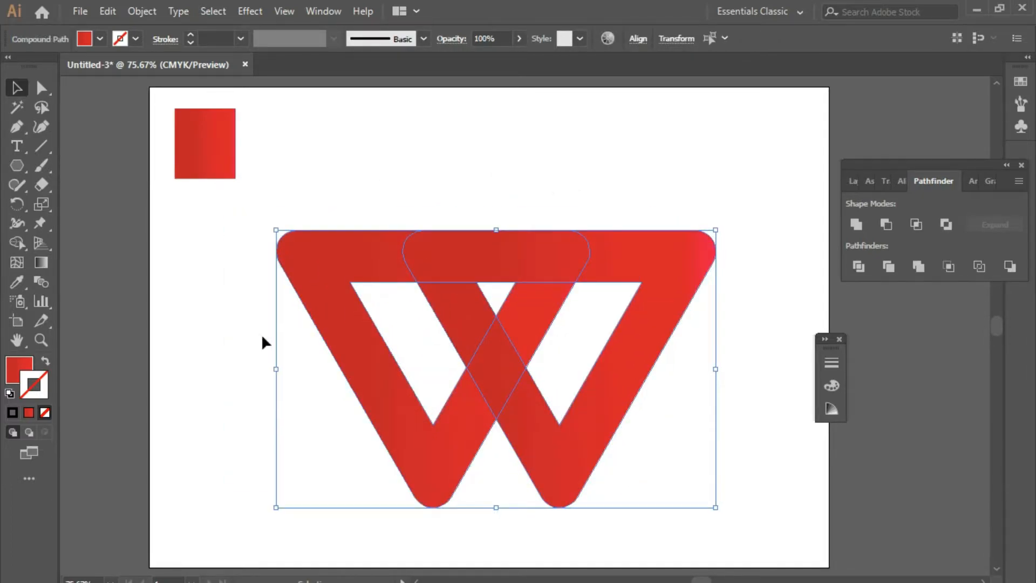
click(11, 394)
click(19, 377)
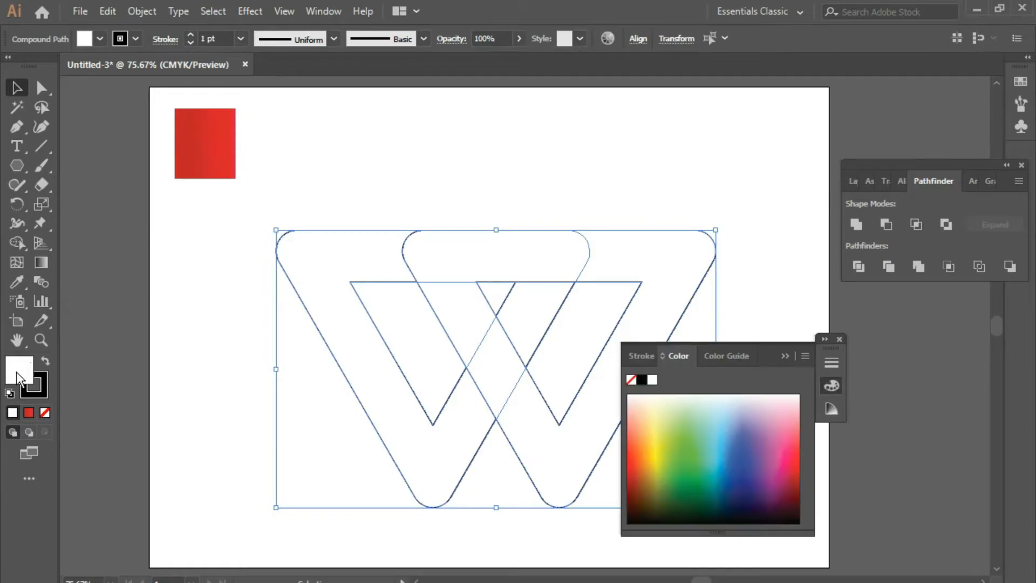
click(44, 412)
click(34, 389)
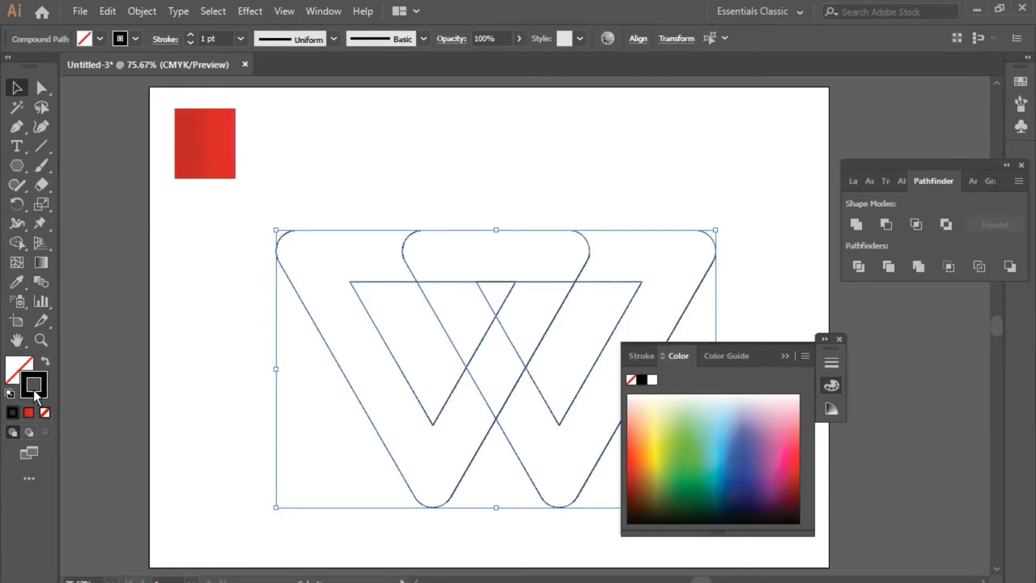
- Create a three-sided polygon with a 52.9214 mm radius above the overlapping W outlines
click(786, 354)
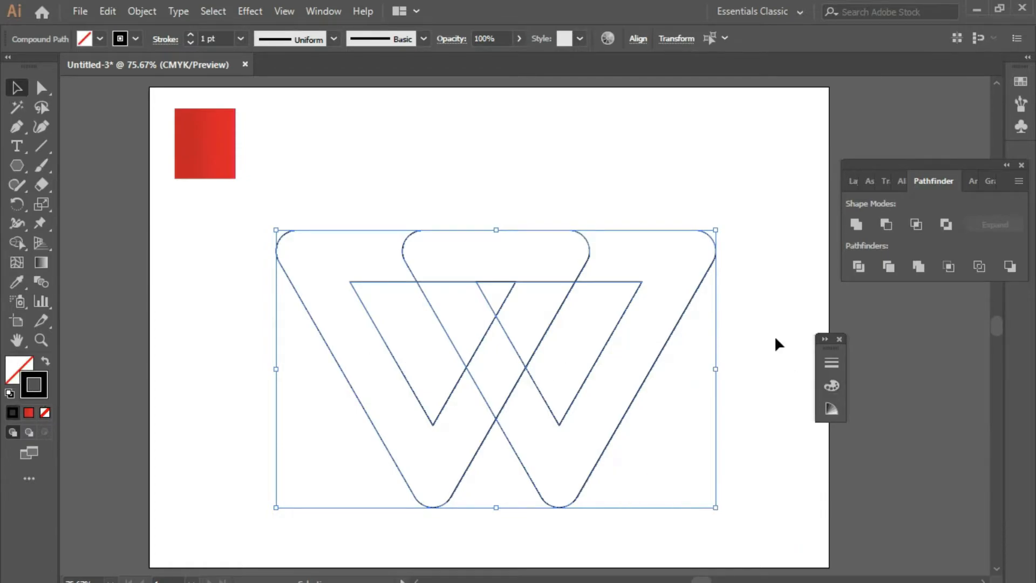
click(263, 181)
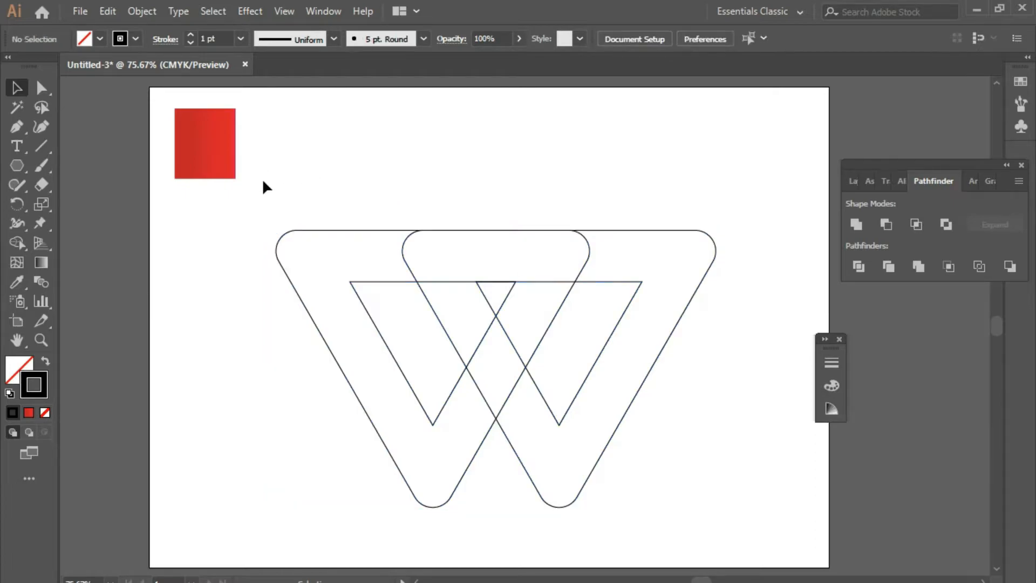
click(13, 166)
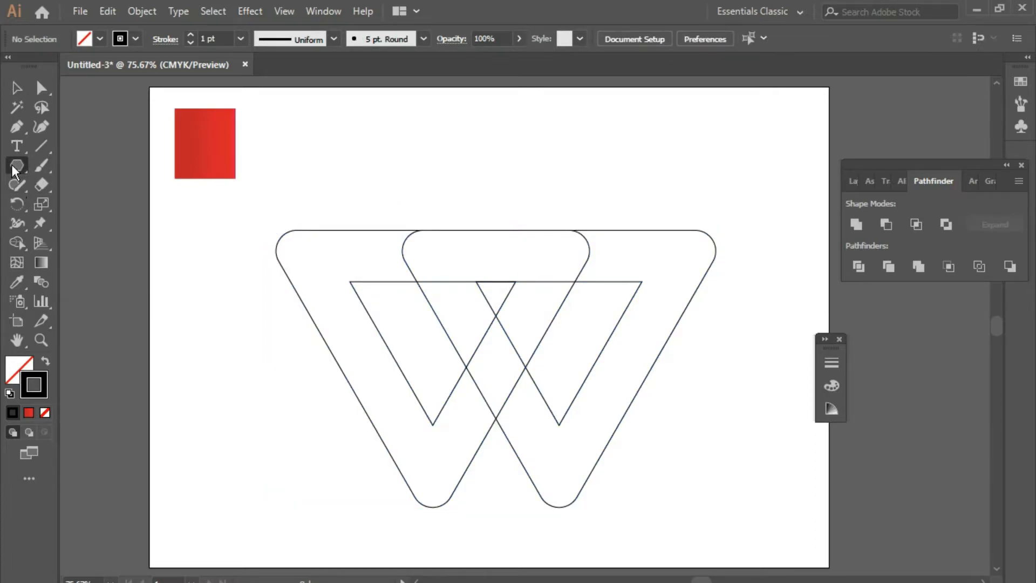
click(396, 158)
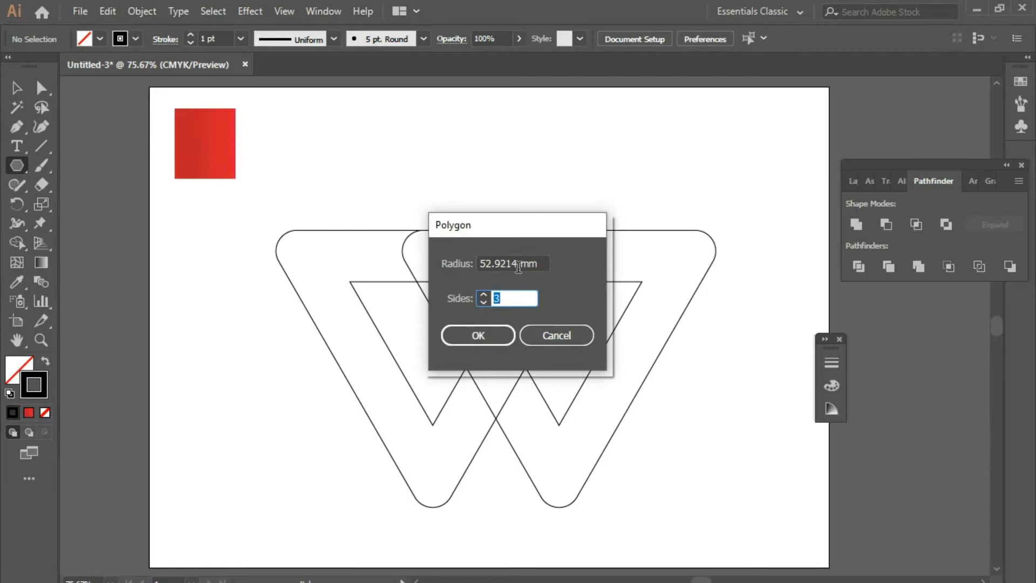
click(494, 331)
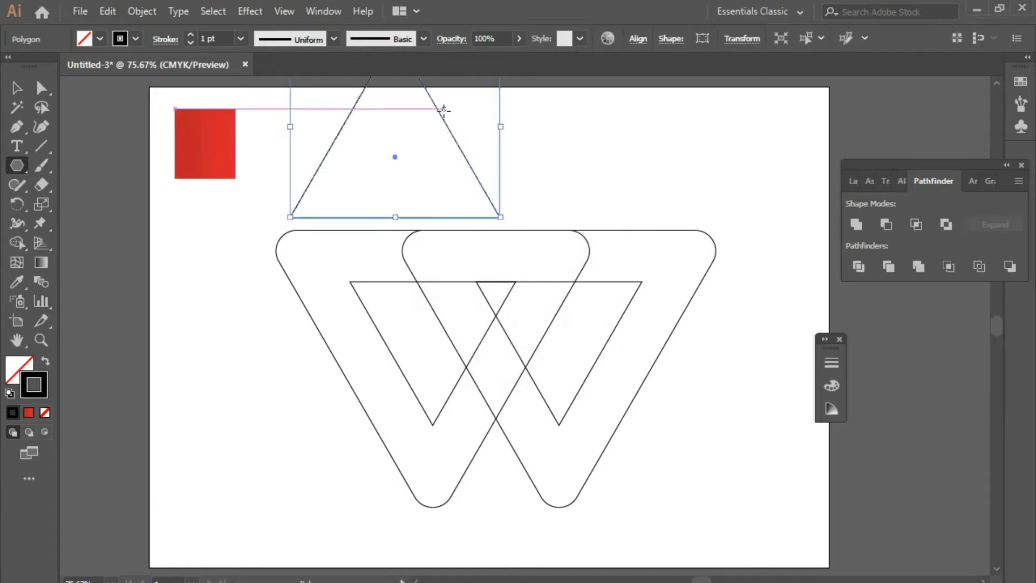
click(16, 87)
drag(384, 123, 267, 285)
drag(306, 190, 309, 212)
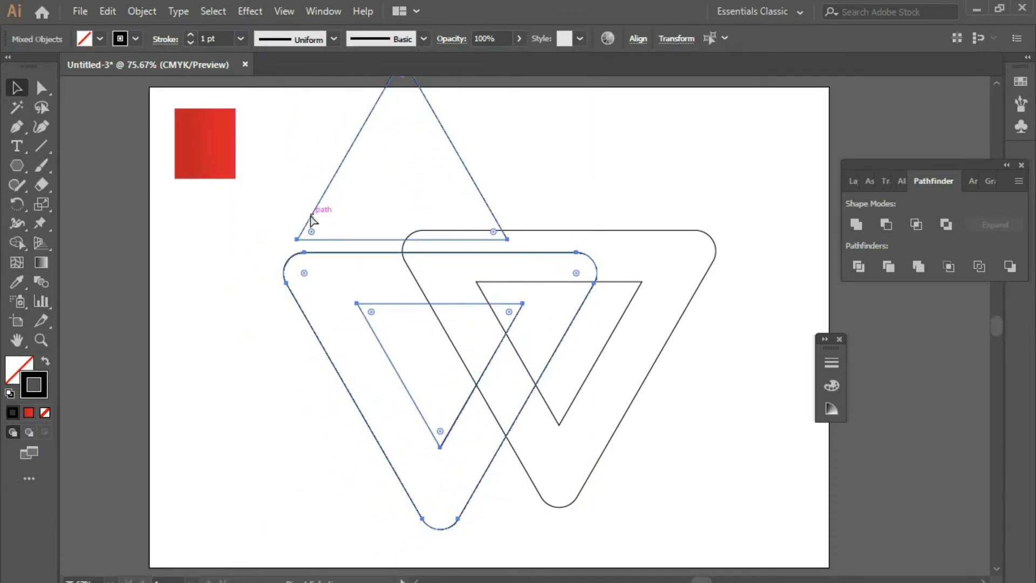
key(ctrl+z)
click(655, 139)
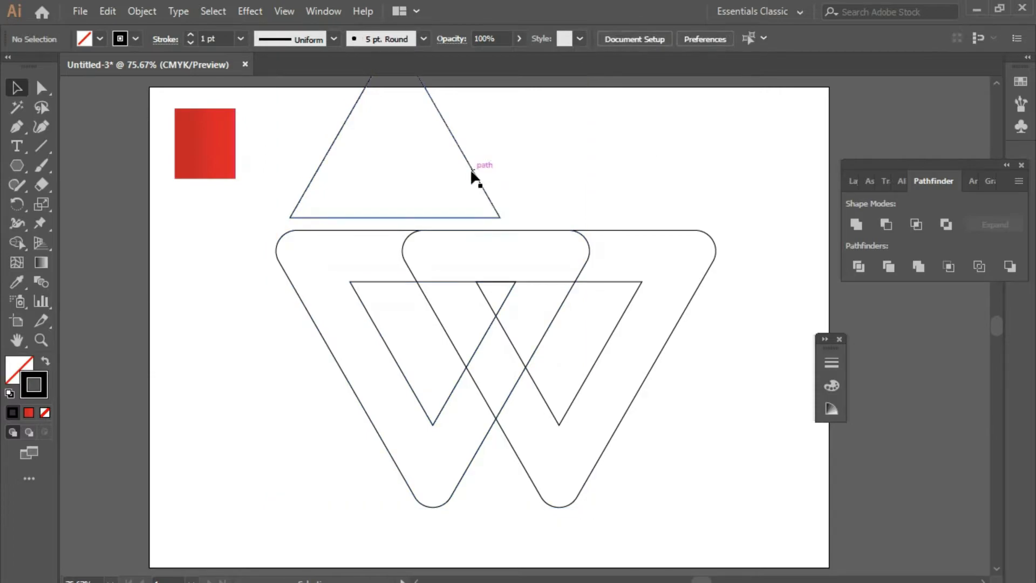
- Shrink the new triangle, turn it point-down and centre it over the upper middle of the W
alt+drag(473, 167, 333, 425)
drag(359, 293, 339, 316)
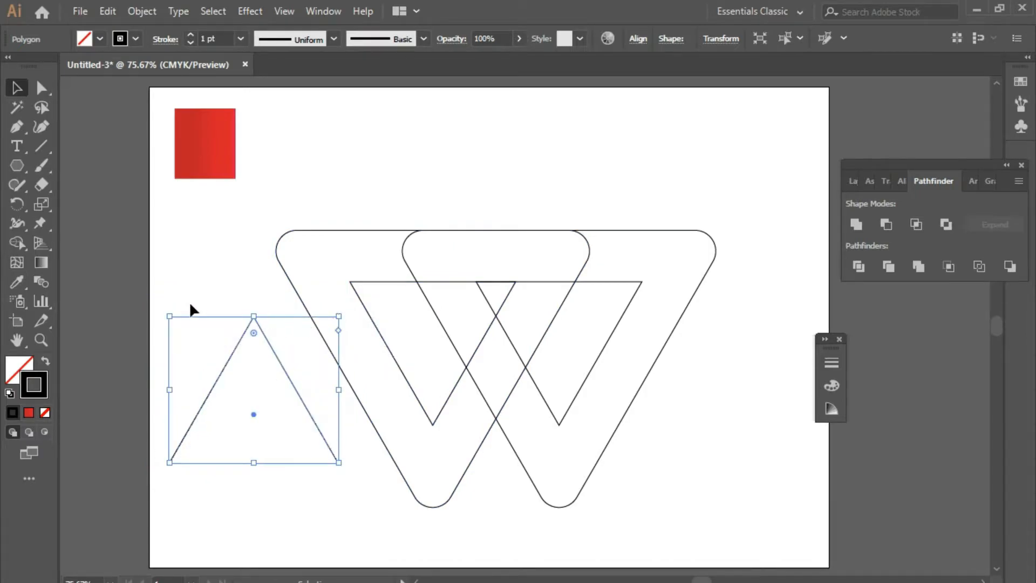
drag(171, 309, 329, 500)
drag(285, 452, 529, 251)
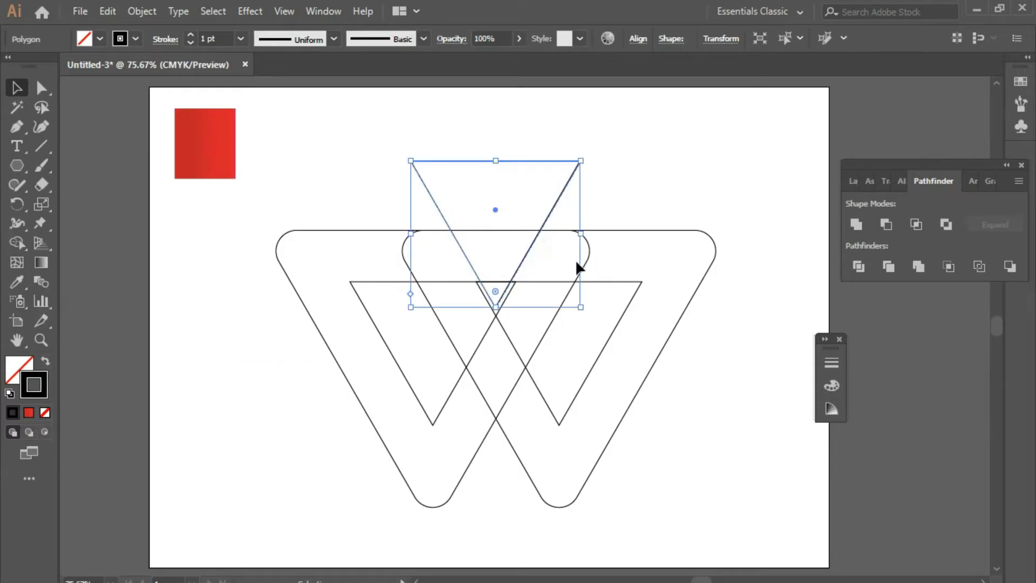
- Nudge the inverted triangle until its tip meets the point where the two inner triangle outlines cross
scroll(731, 235, up, 2)
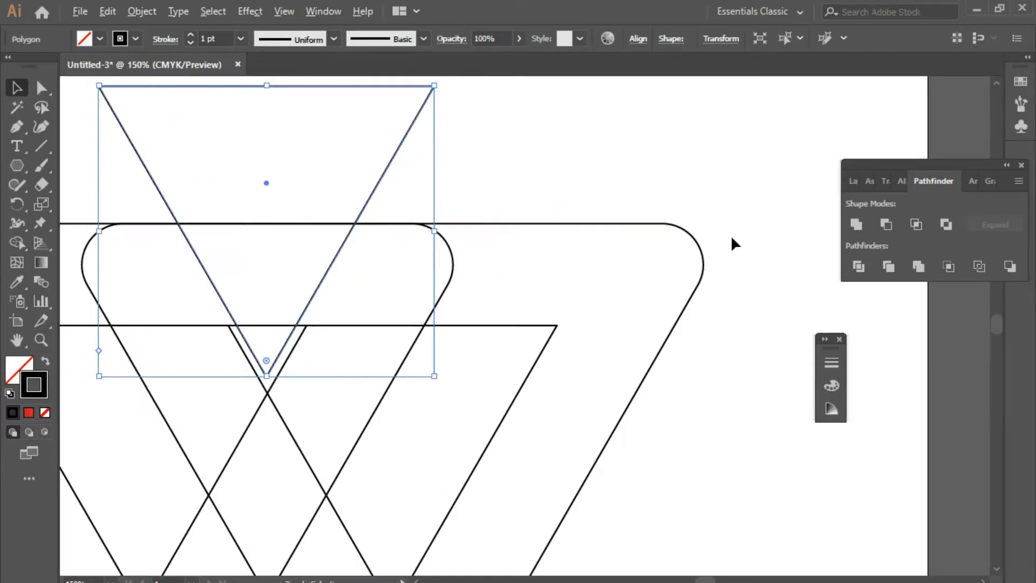
drag(540, 210, 669, 189)
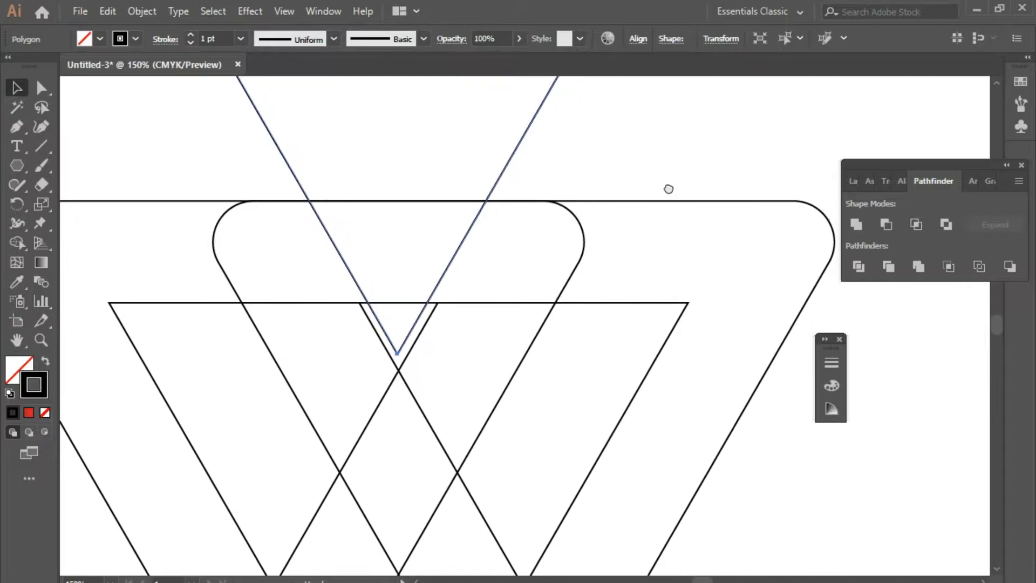
key(Down)
key(Down)
key(Down)
key(Down)
key(Down)
key(Down)
key(Down)
key(Down)
key(Down)
key(Down)
key(Down)
key(Down)
key(Down)
key(Down)
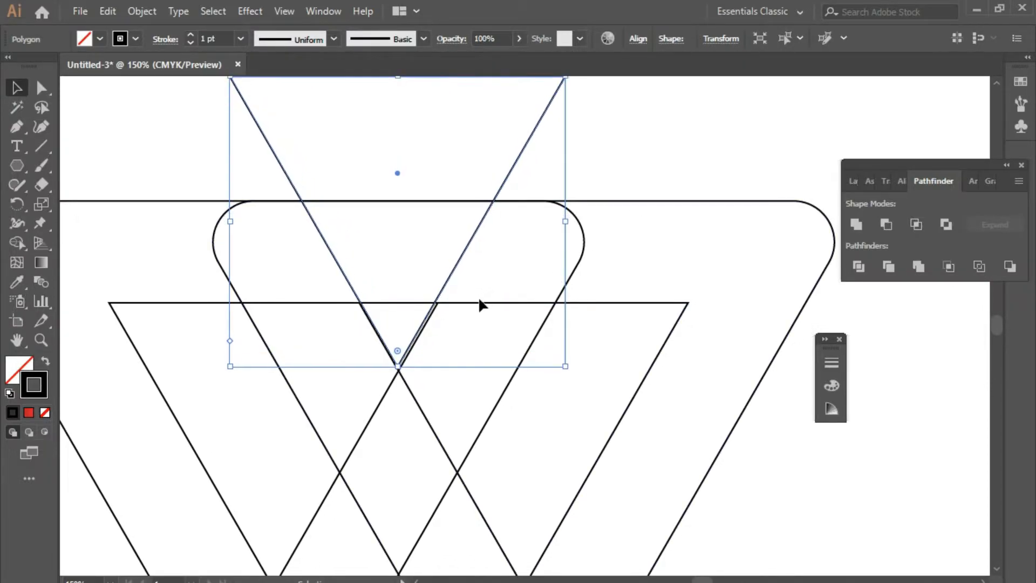
key(Right)
key(Right)
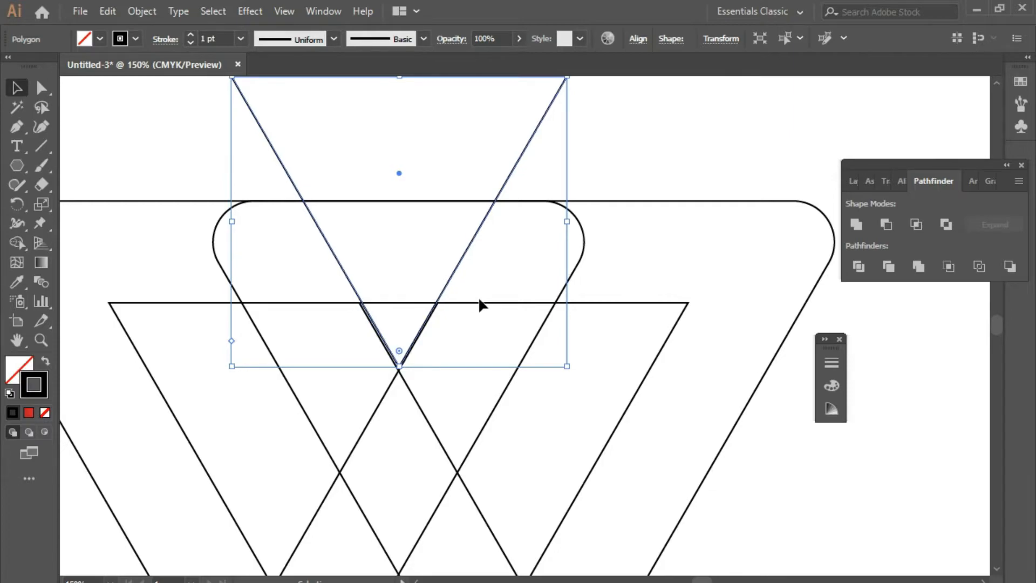
key(Down)
key(Down)
key(Down)
key(Down)
key(Down)
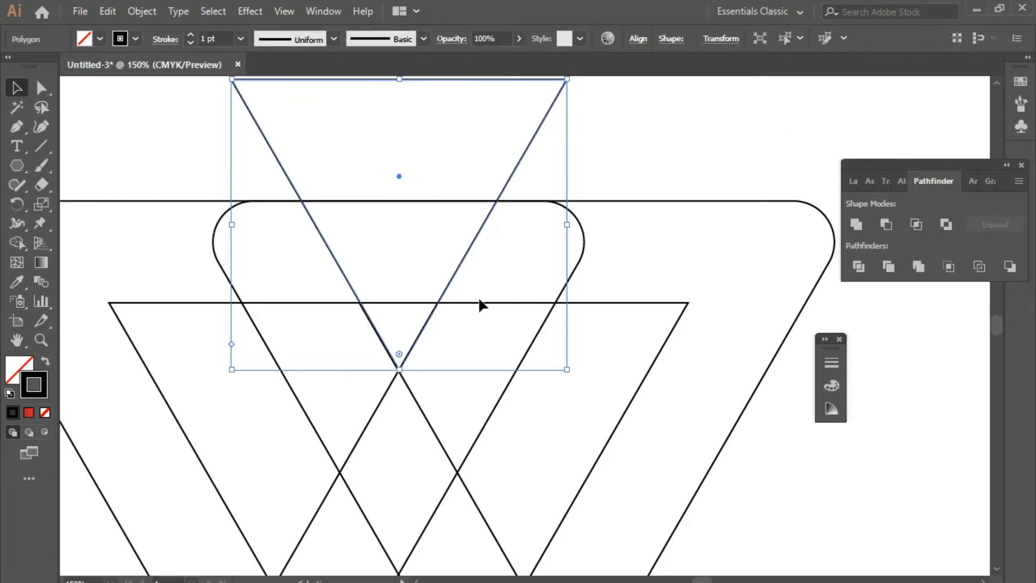
key(Left)
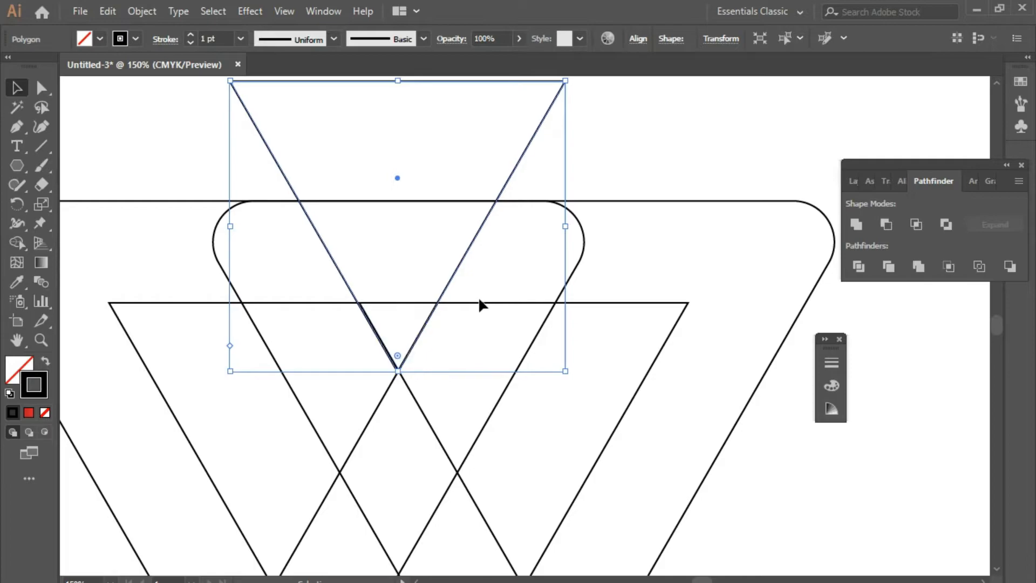
key(Right)
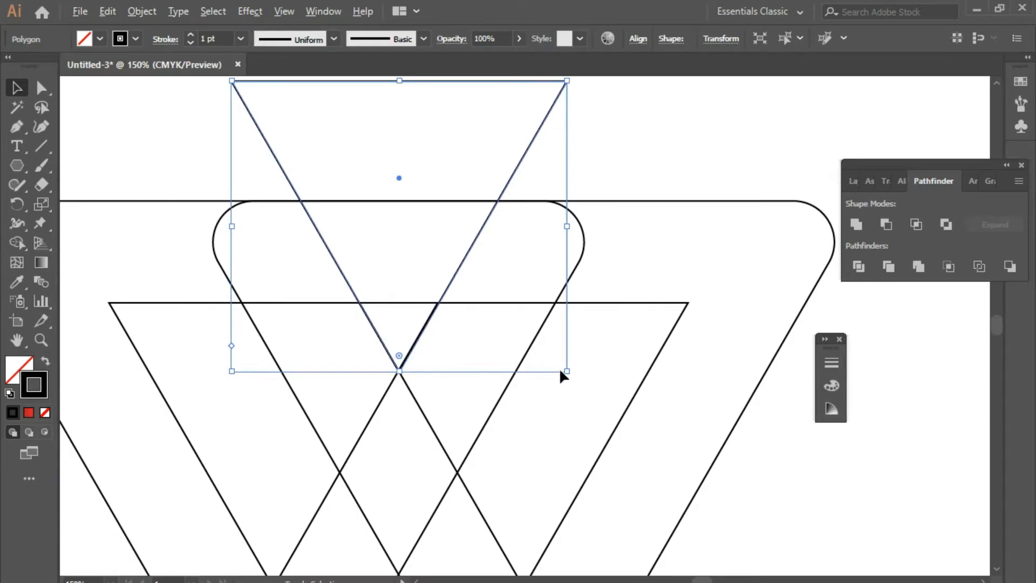
- Shrink the inverted triangle slightly about its centre and nudge its tip back onto the inner crossing point
drag(564, 370, 558, 374)
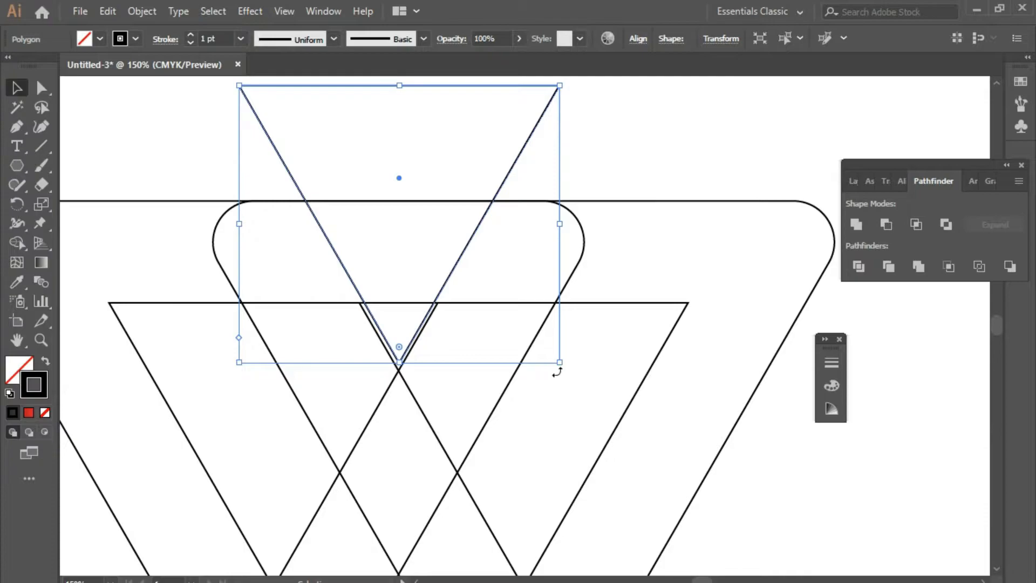
key(Left)
key(Right)
key(Down)
key(Left)
key(Down)
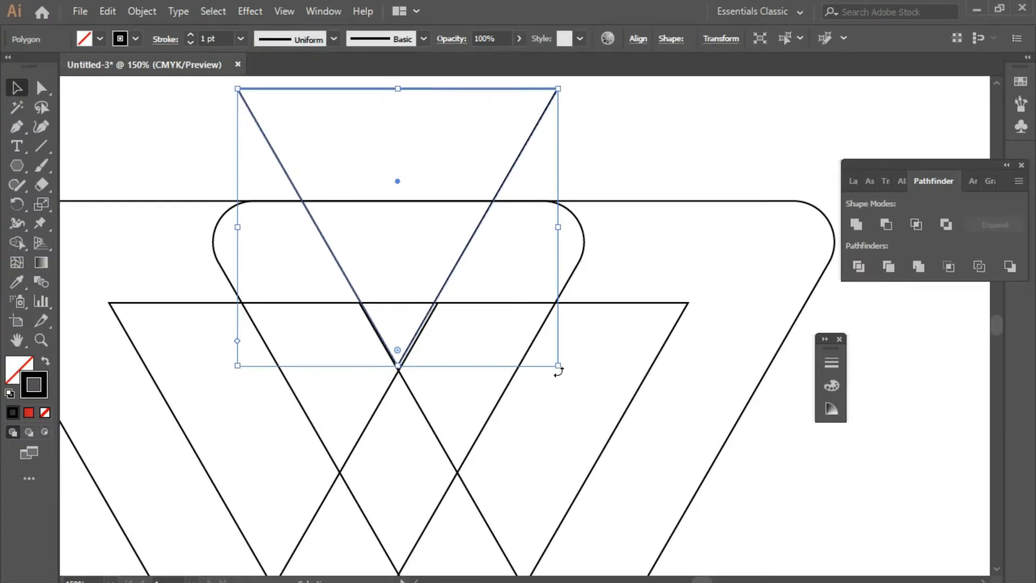
key(Down)
key(Right)
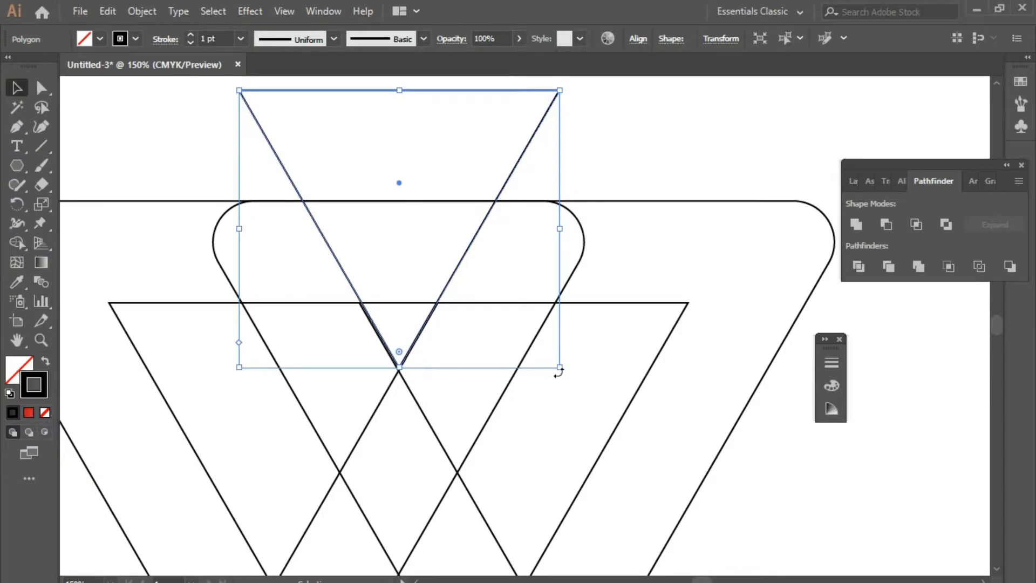
key(Down)
key(Down)
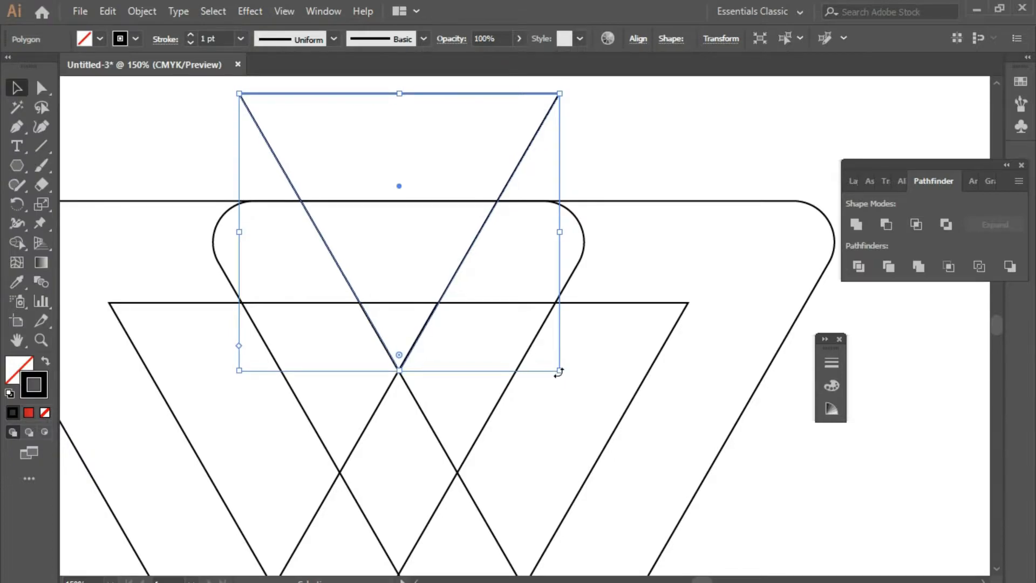
key(Down)
key(Up)
key(Up)
key(Left)
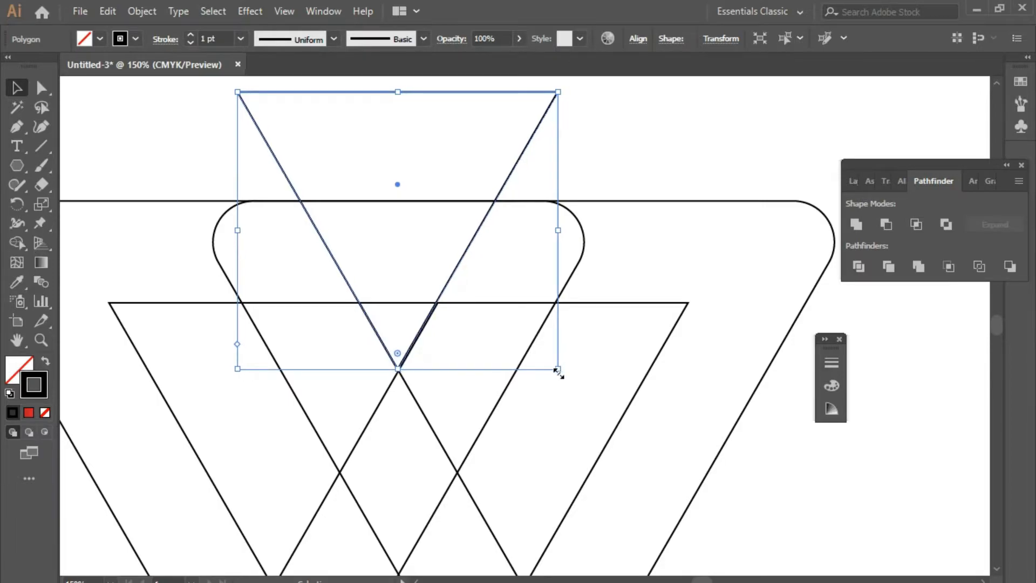
key(Down)
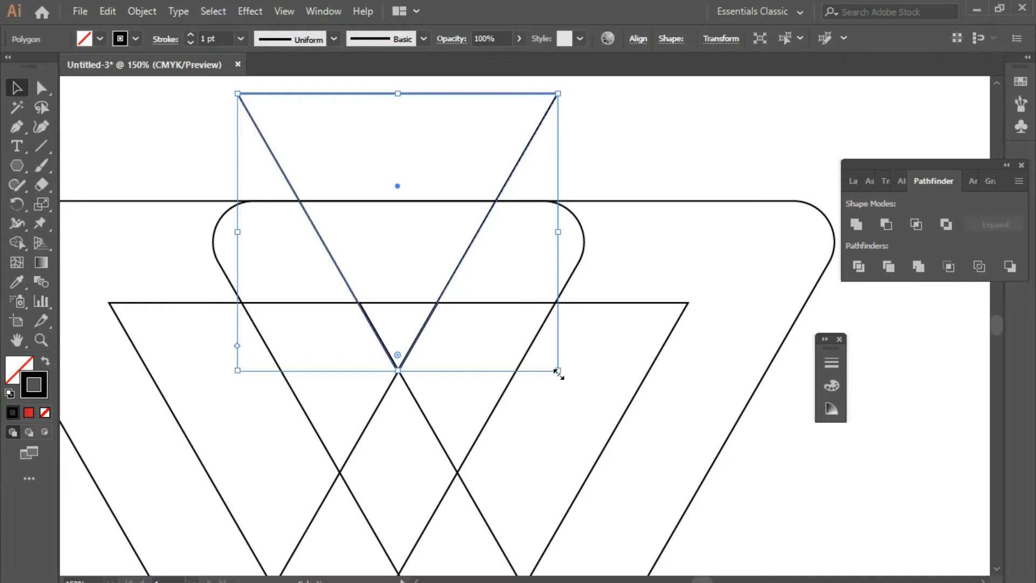
key(Down)
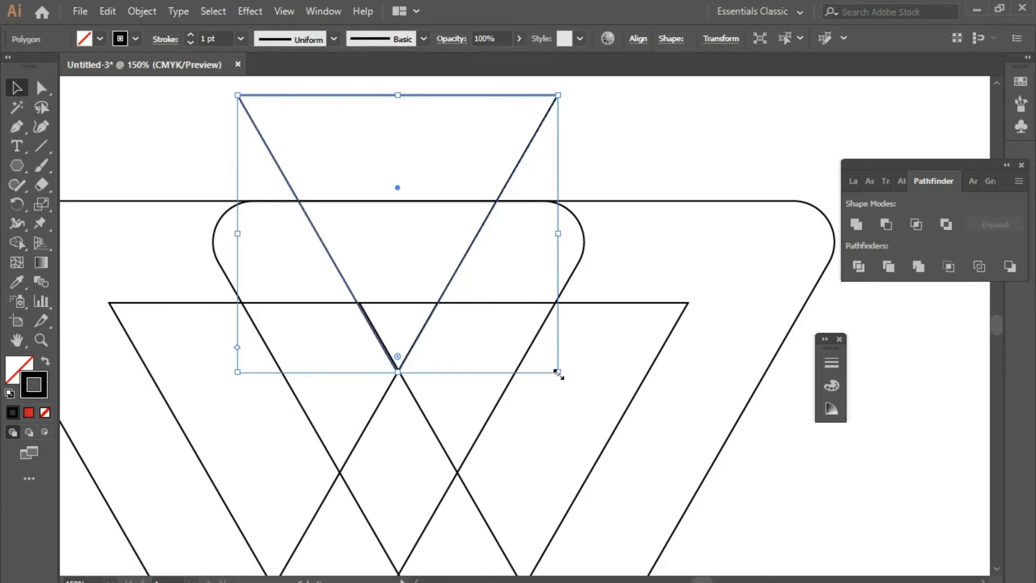
key(Right)
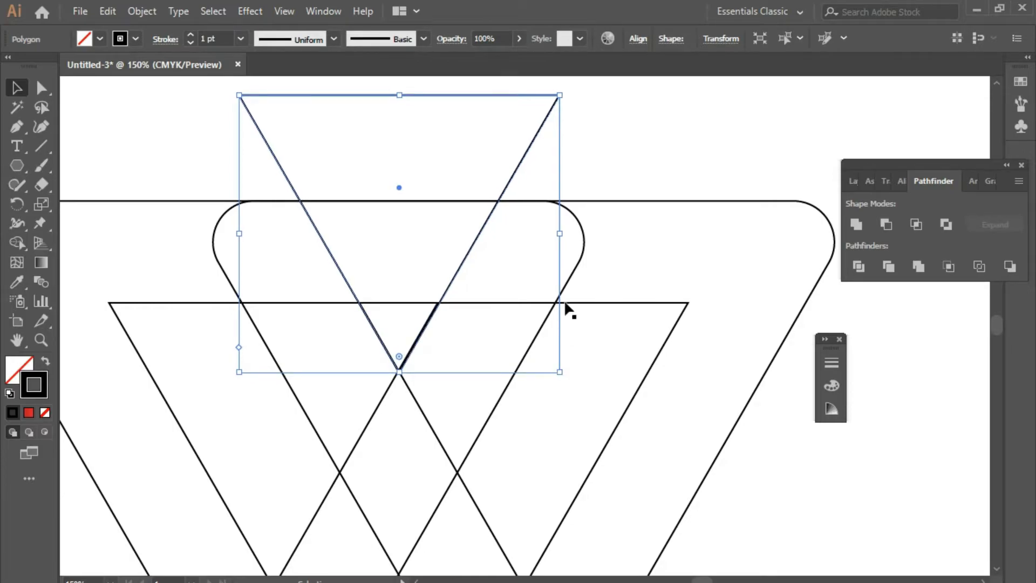
- Reduce the inverted triangle further and move it down so its tip sits on the inner crossing point
drag(560, 95, 539, 109)
drag(448, 259, 450, 286)
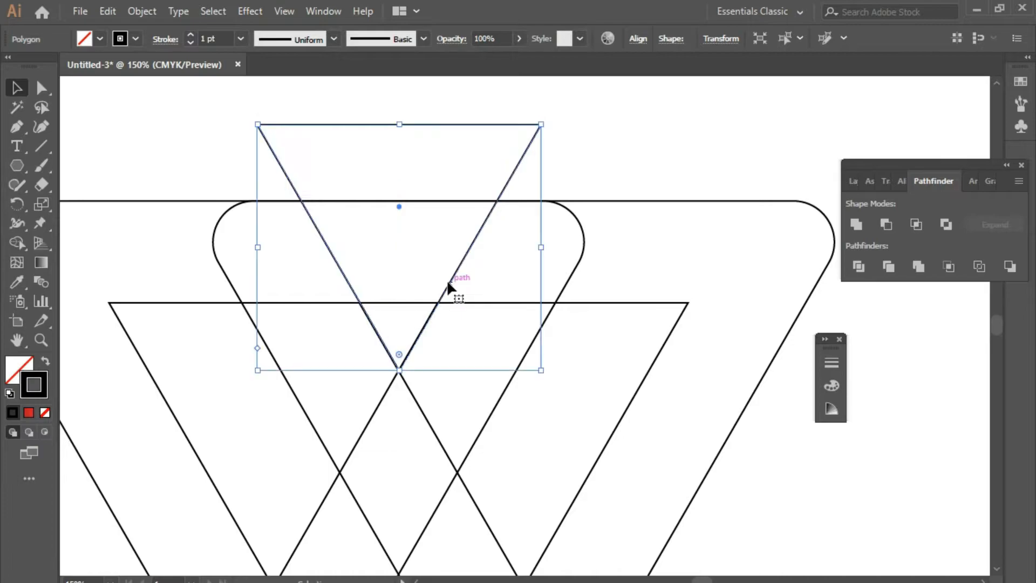
click(592, 152)
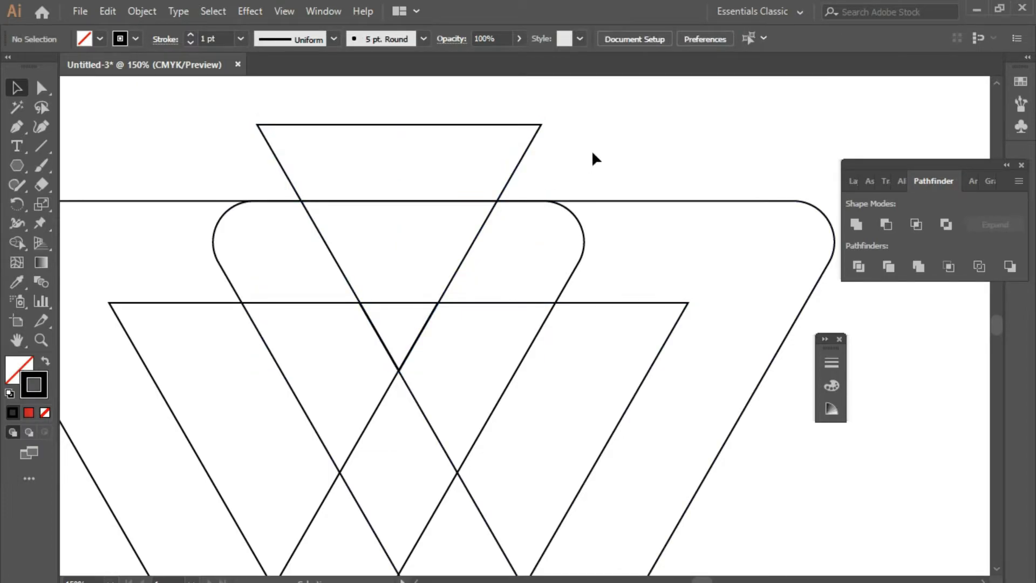
- Divide the inverted triangle and both hollow triangles along their overlaps with Pathfinder, and ungroup the resulting pieces
alt+scroll(591, 149, down, 1)
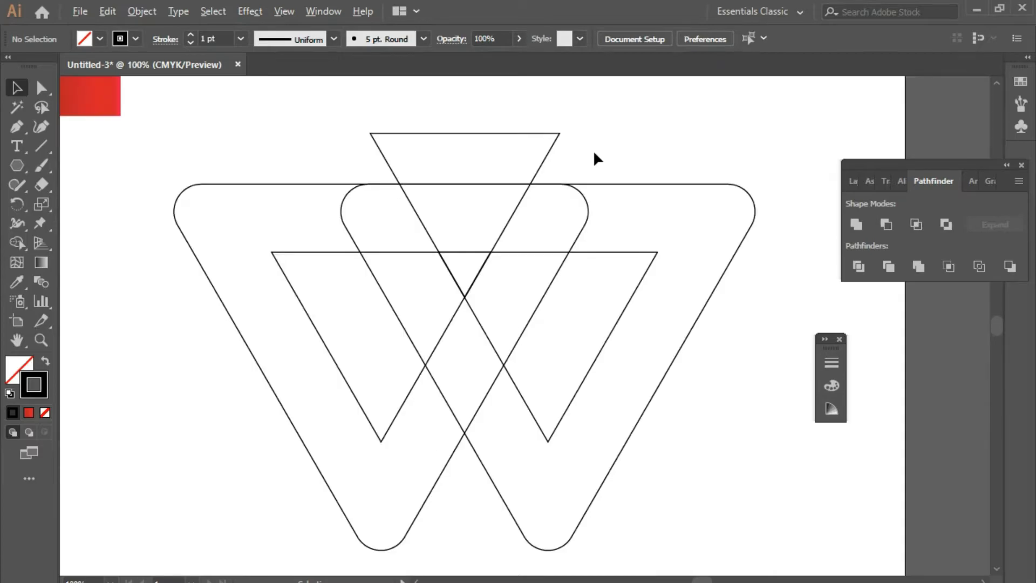
alt+scroll(595, 153, down, 1)
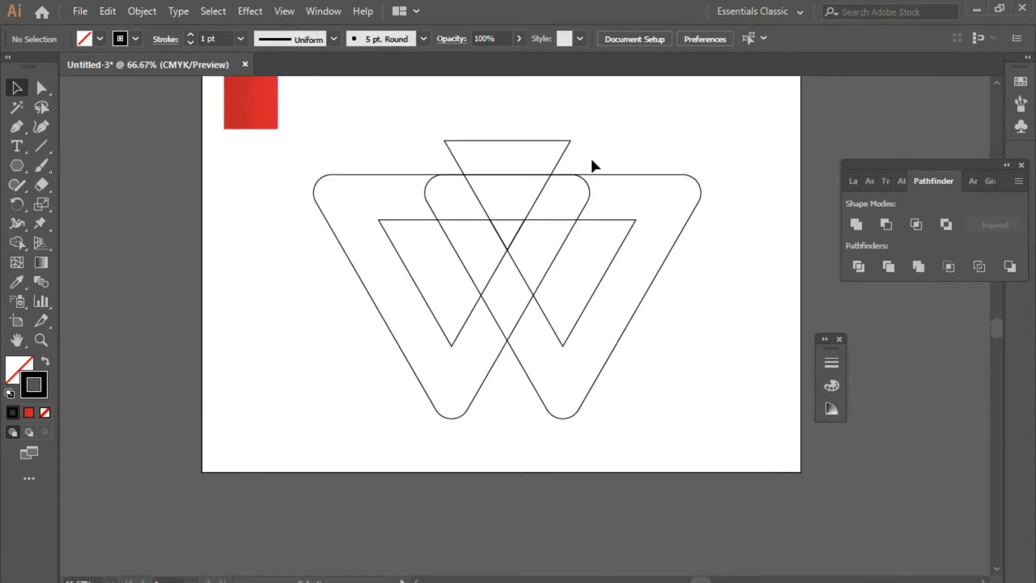
drag(635, 121, 371, 346)
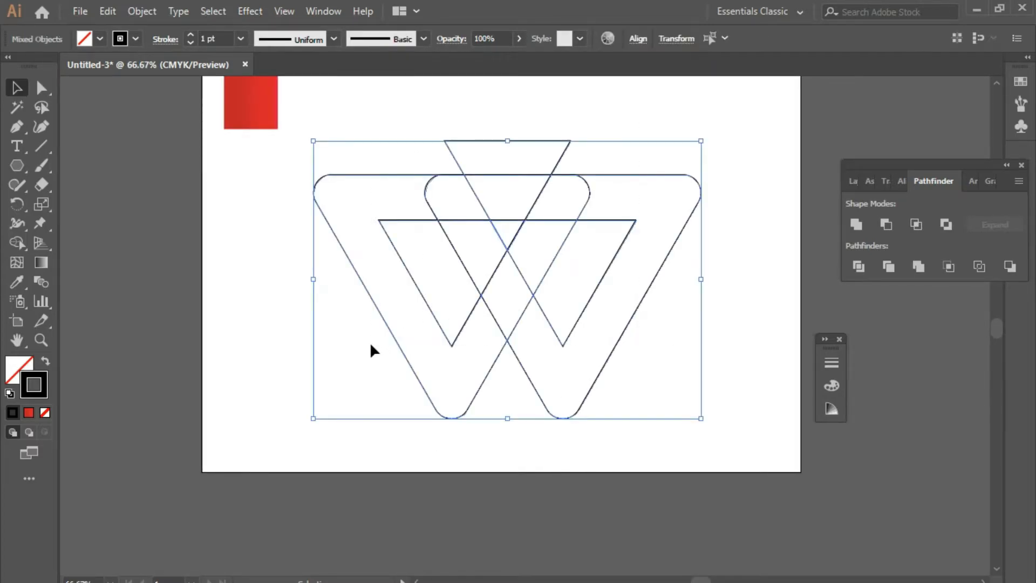
click(859, 267)
right_click(583, 206)
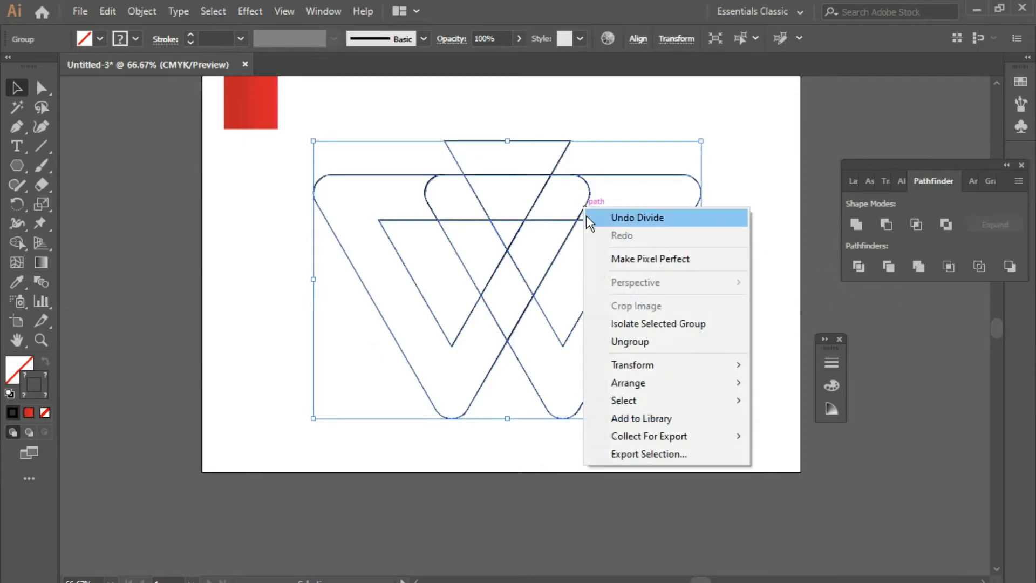
click(626, 341)
- Delete the inverted triangle's piece above the W and the adjoining piece inside the W's top bar
key(ctrl+1)
key(space)
drag(550, 250, 534, 296)
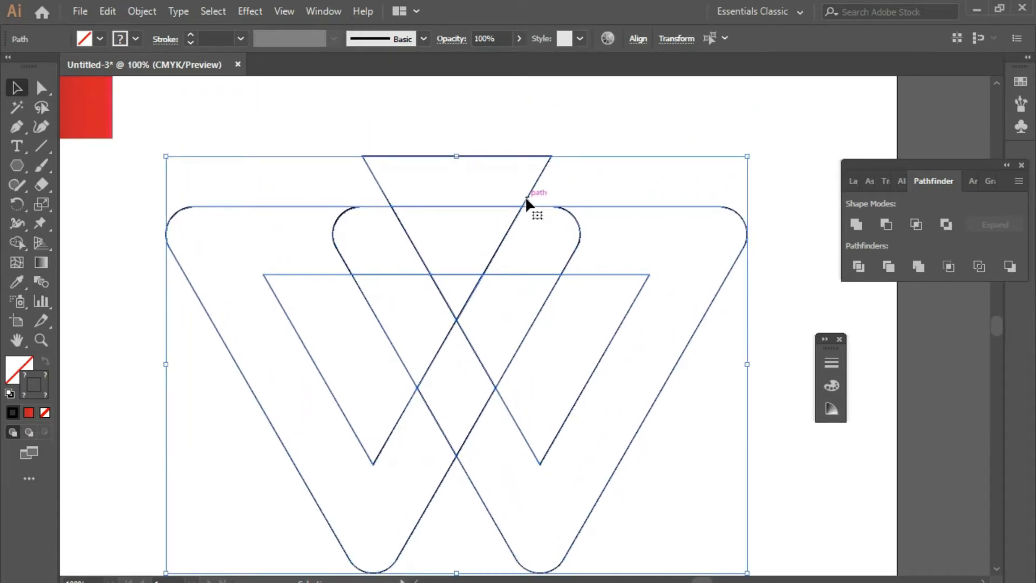
click(523, 118)
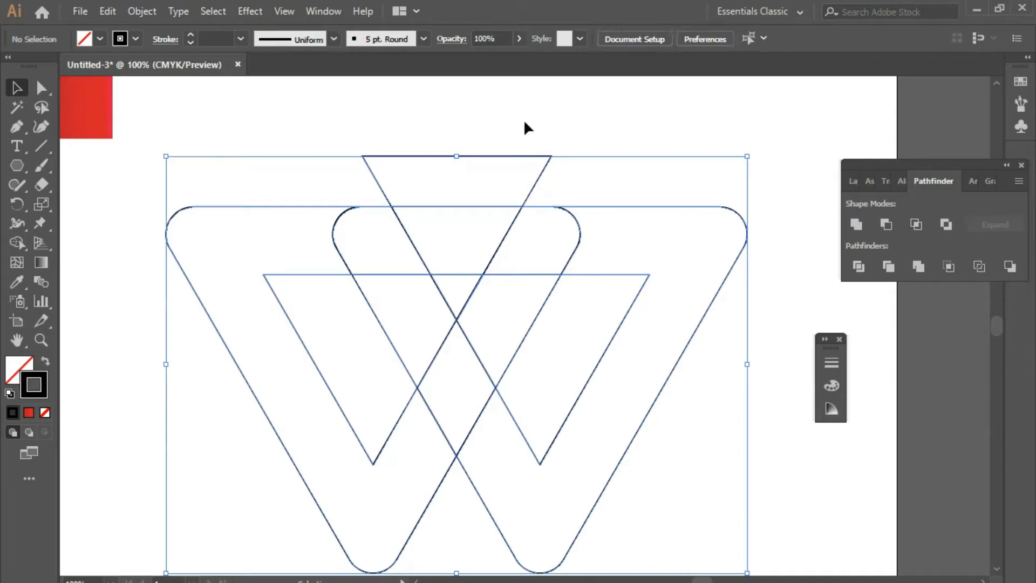
click(527, 200)
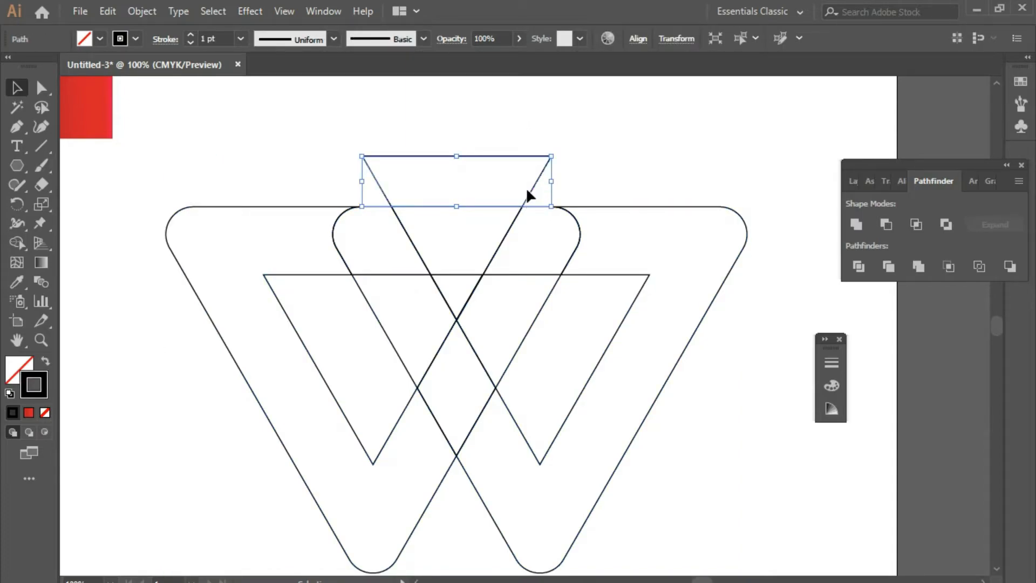
key(Delete)
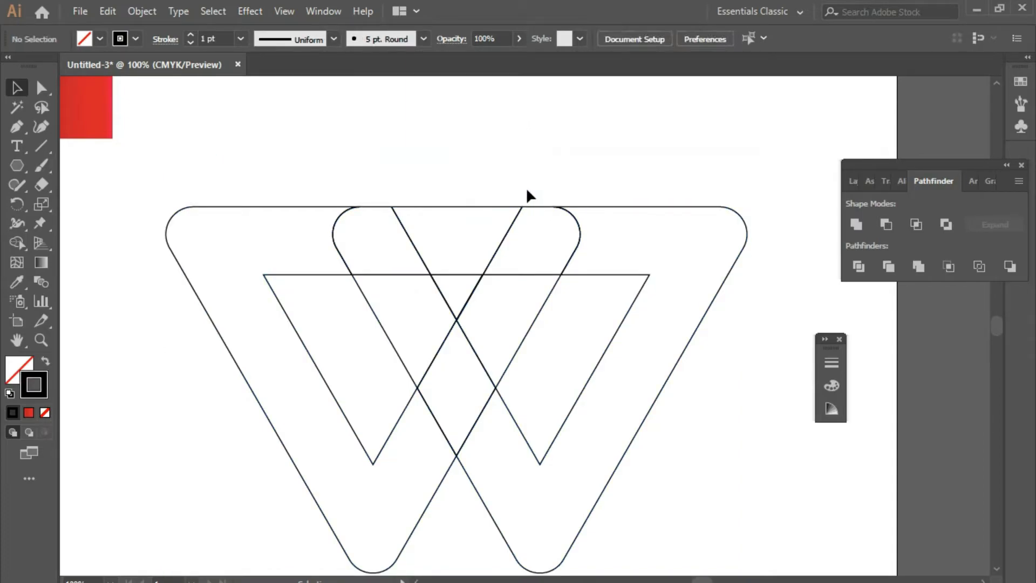
click(509, 227)
key(Delete)
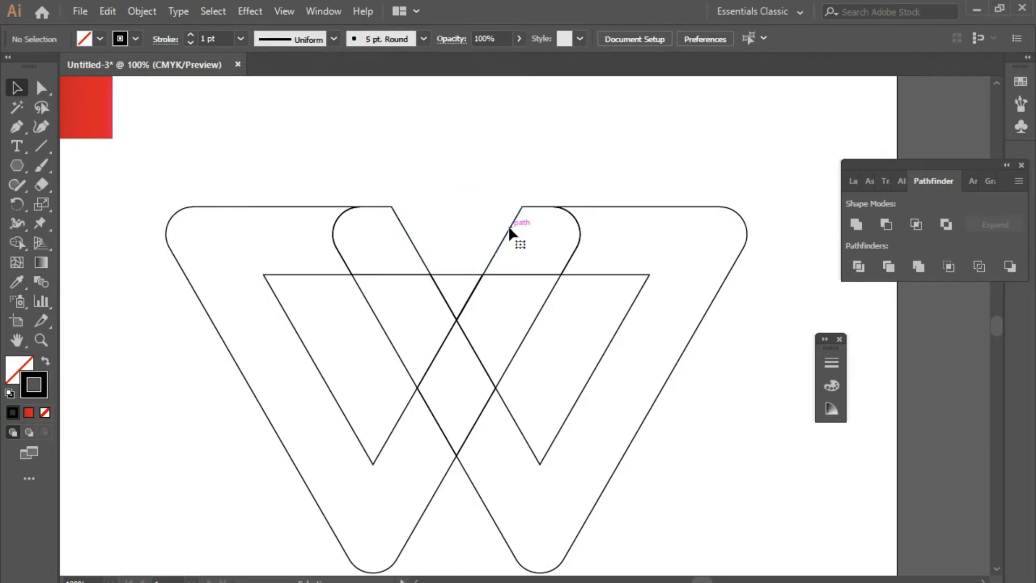
- Delete the small triangular piece closing the gap between the W's two inner arms
click(468, 272)
key(Delete)
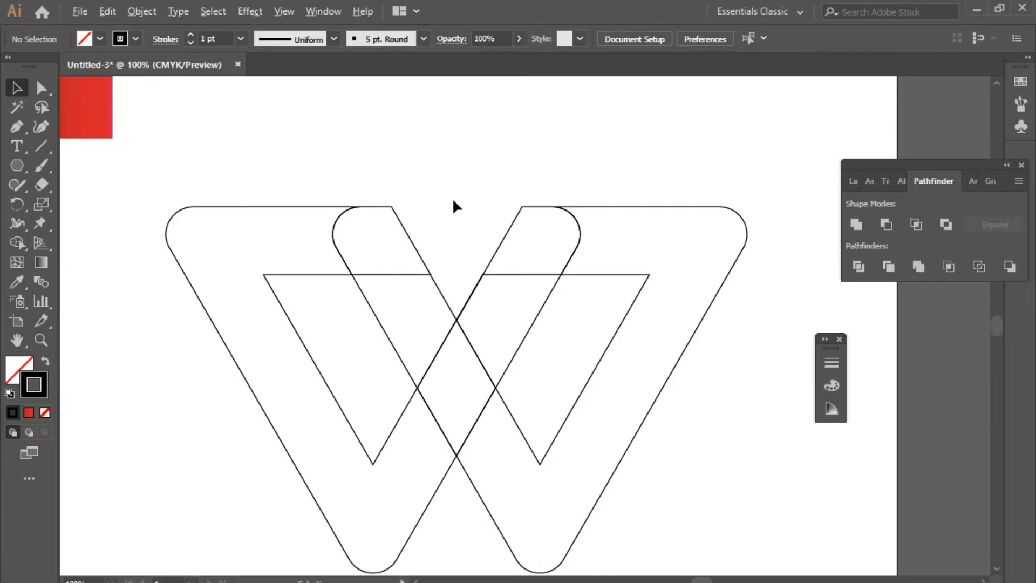
scroll(452, 197, down, 3)
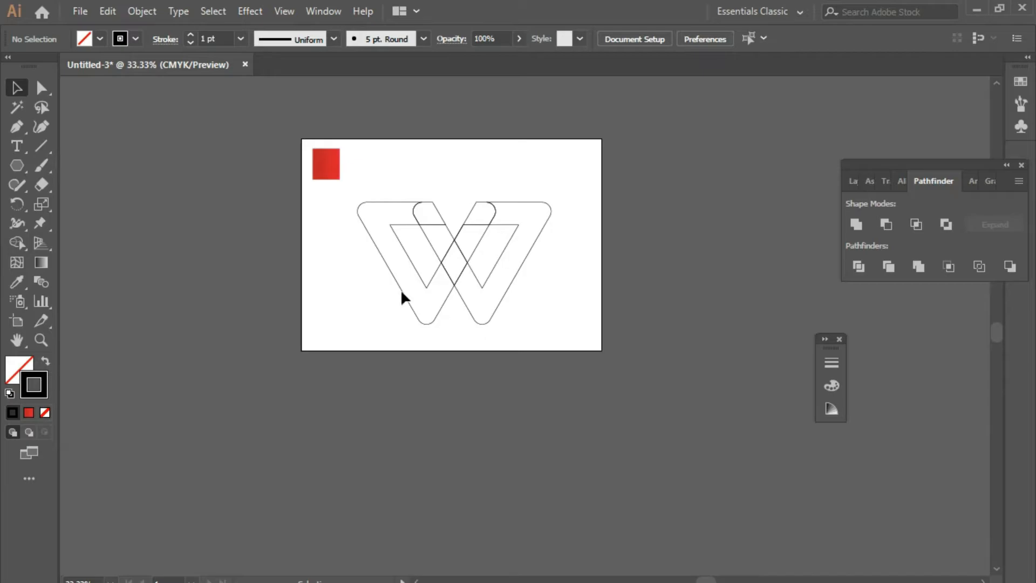
scroll(405, 300, up, 1)
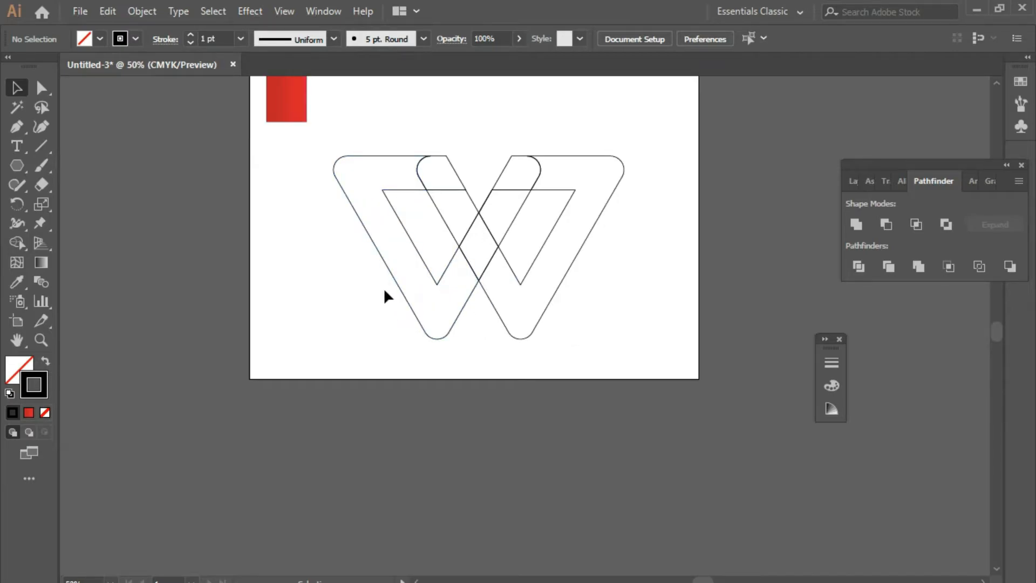
- Draw a thin rectangle and tilt it along the diagonal arm crossing the W's centre
drag(363, 271, 359, 306)
scroll(500, 248, up, 2)
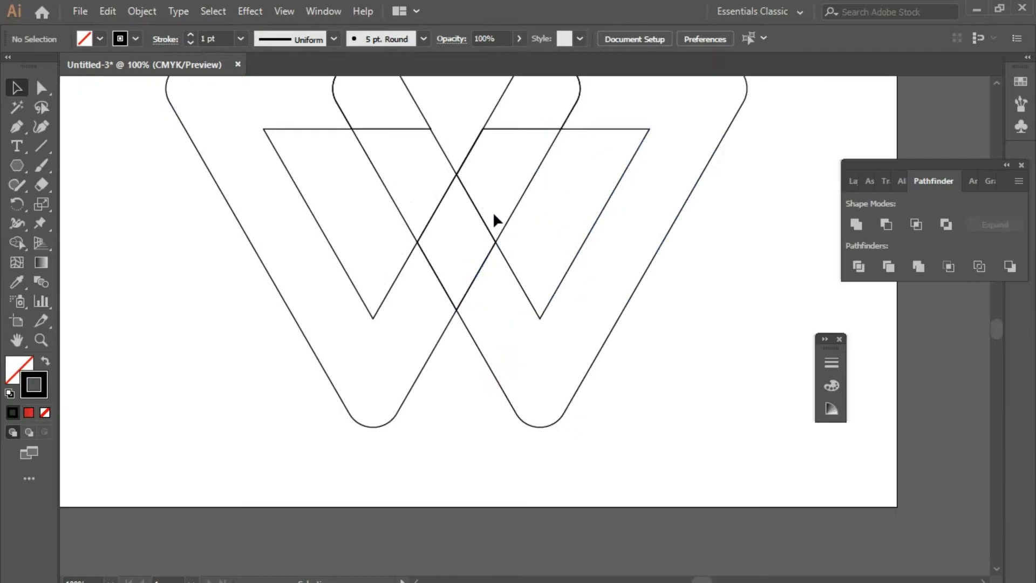
drag(543, 196, 566, 279)
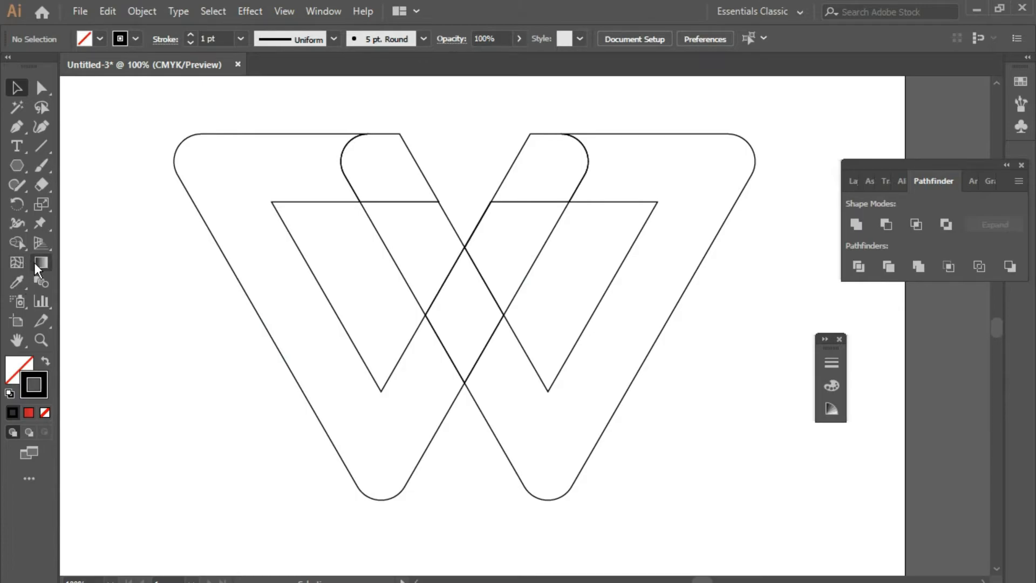
drag(18, 162, 67, 169)
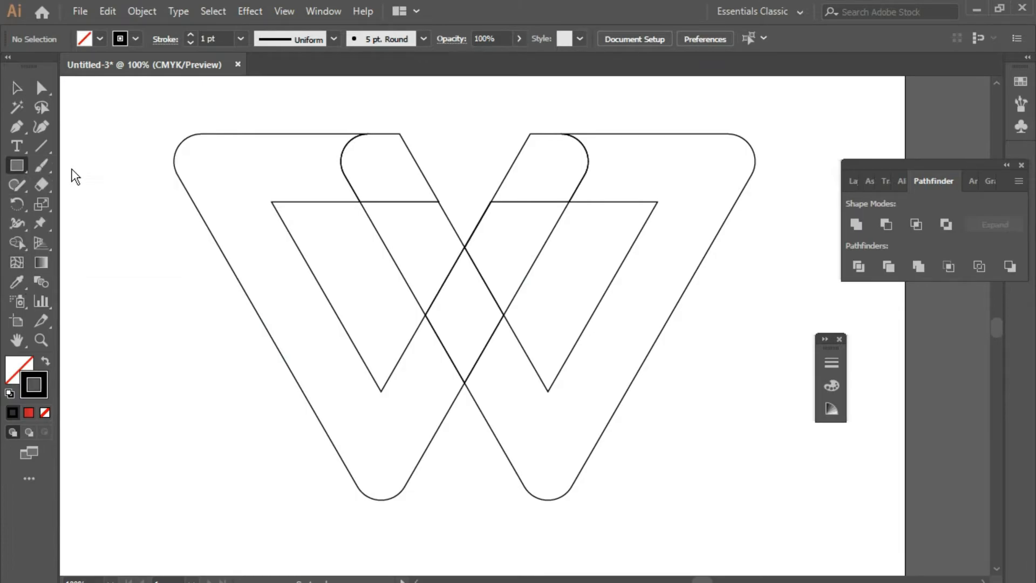
drag(144, 371, 453, 212)
click(17, 88)
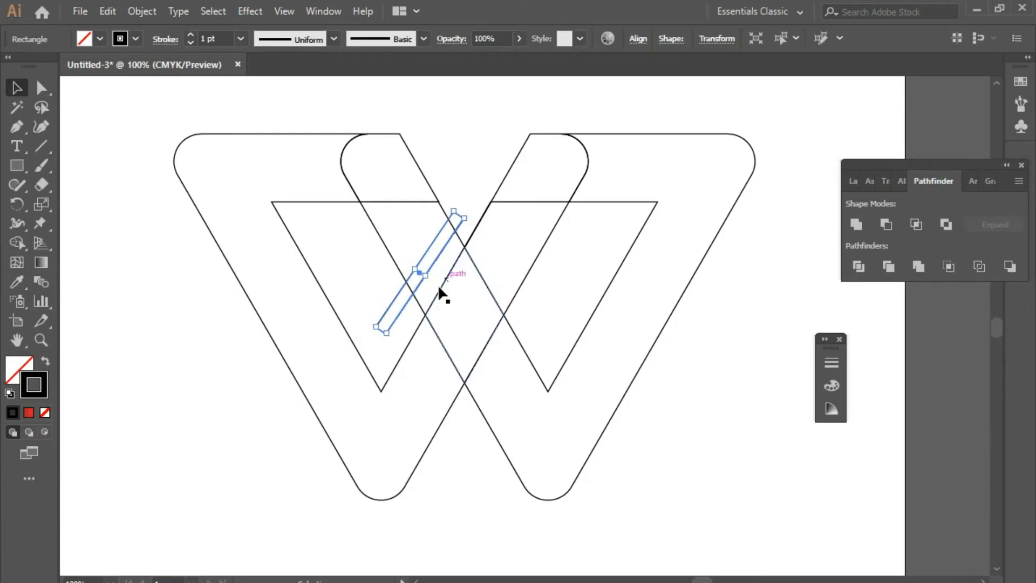
- Rotate and nudge the thin rectangle so its long side lies flush along the upper-left edge of the central diagonal arm
drag(421, 285, 428, 297)
drag(463, 220, 458, 258)
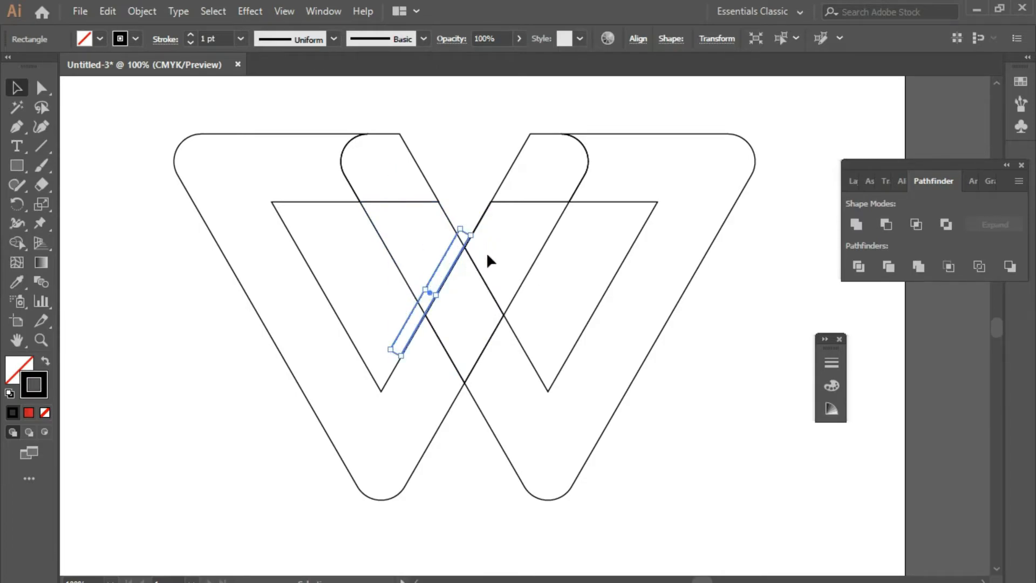
scroll(489, 276, up, 1)
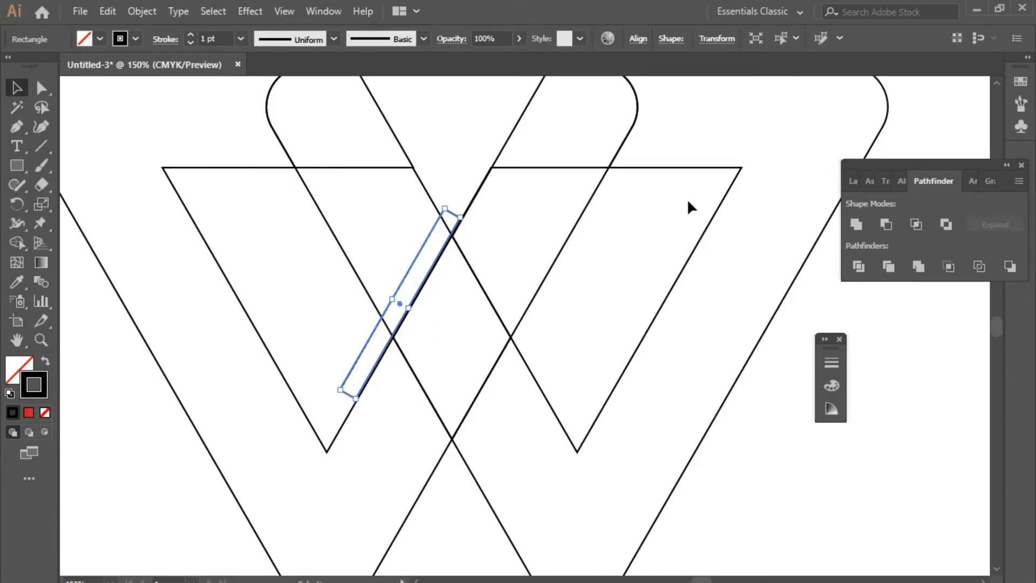
key(Right)
key(Right)
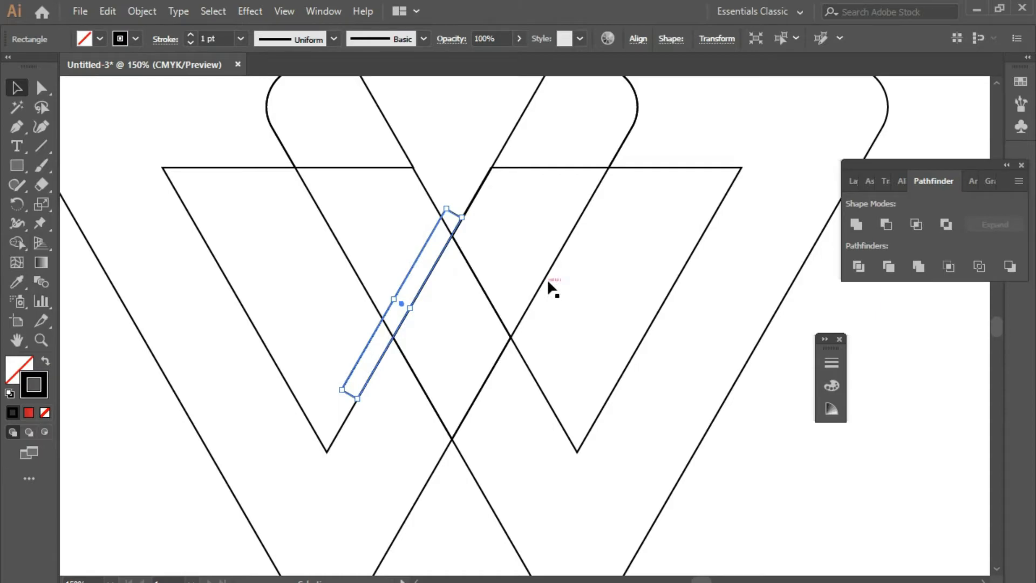
click(130, 437)
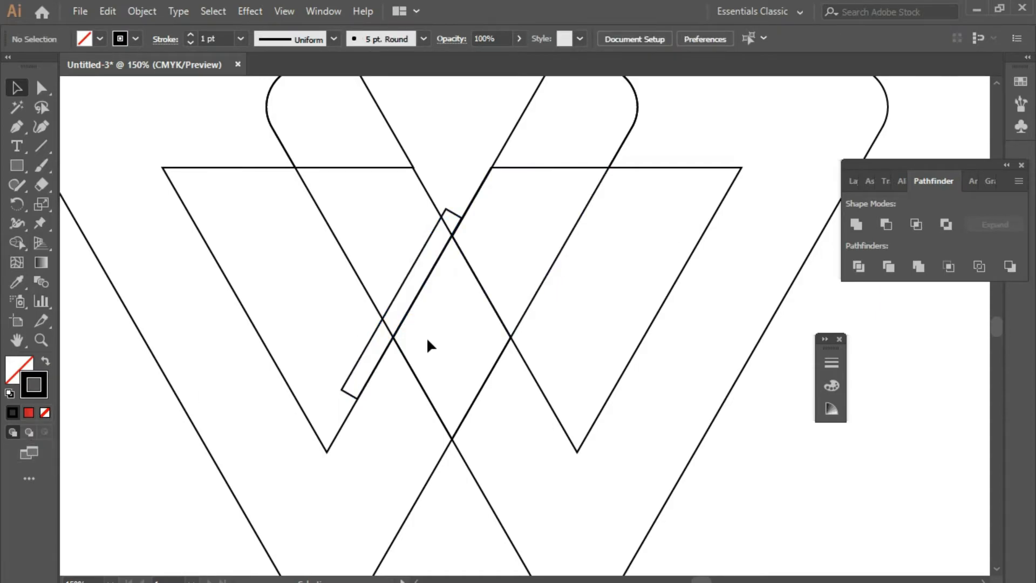
- Duplicate the thin rectangle onto the lower-right edge of the central diagonal arm and nudge the copy flush with that edge
click(398, 296)
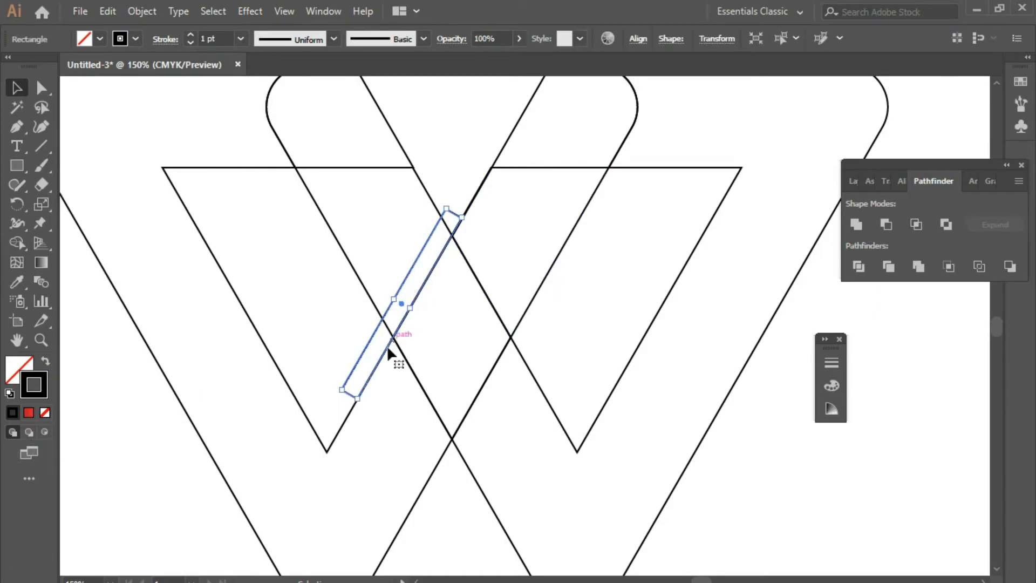
drag(430, 279, 509, 385)
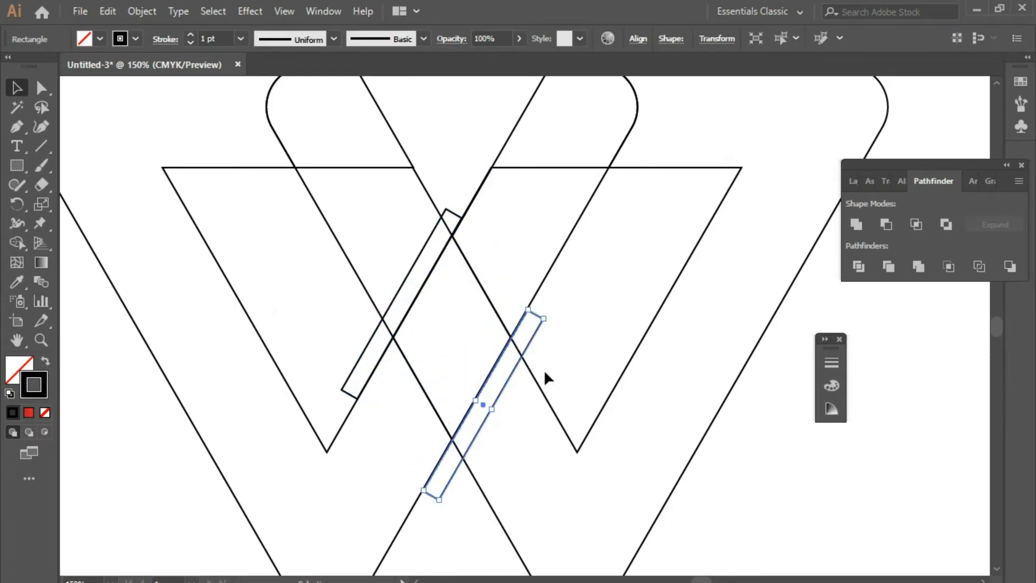
click(568, 359)
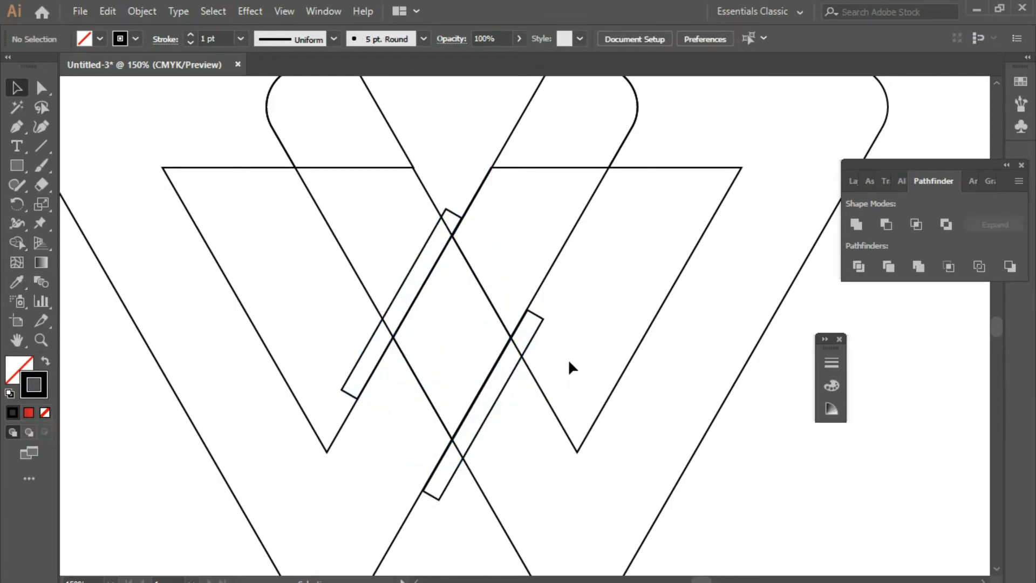
click(528, 352)
key(Up)
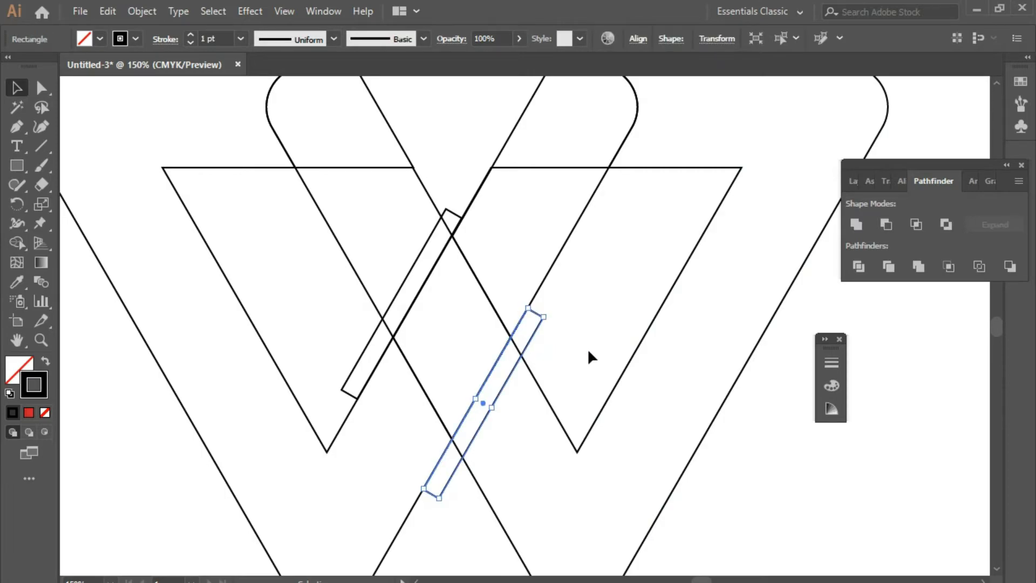
click(586, 351)
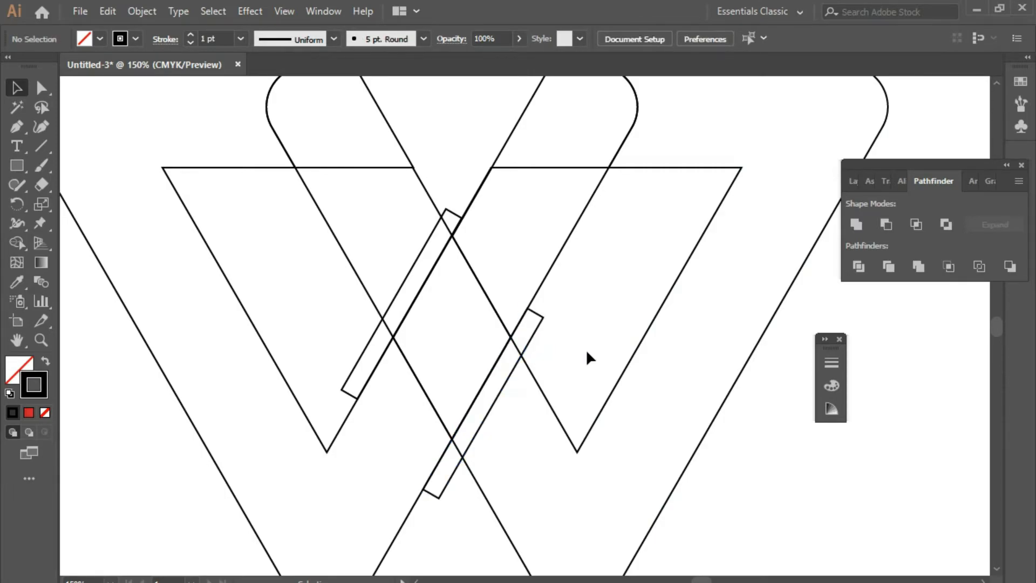
- Divide the W and both thin rectangles along their overlaps with Pathfinder, and ungroup the resulting pieces
scroll(533, 352, down, 2)
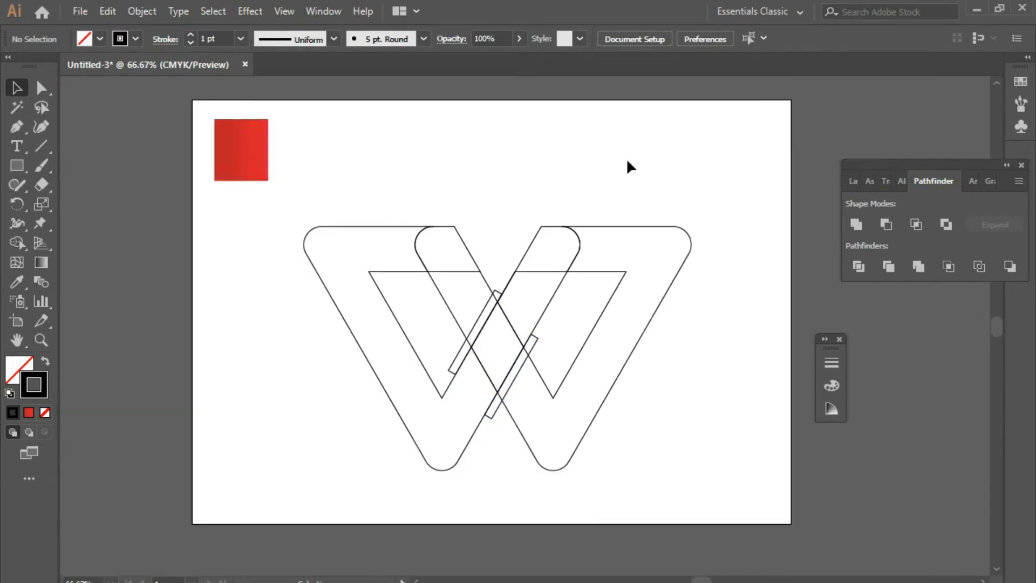
drag(634, 156, 384, 418)
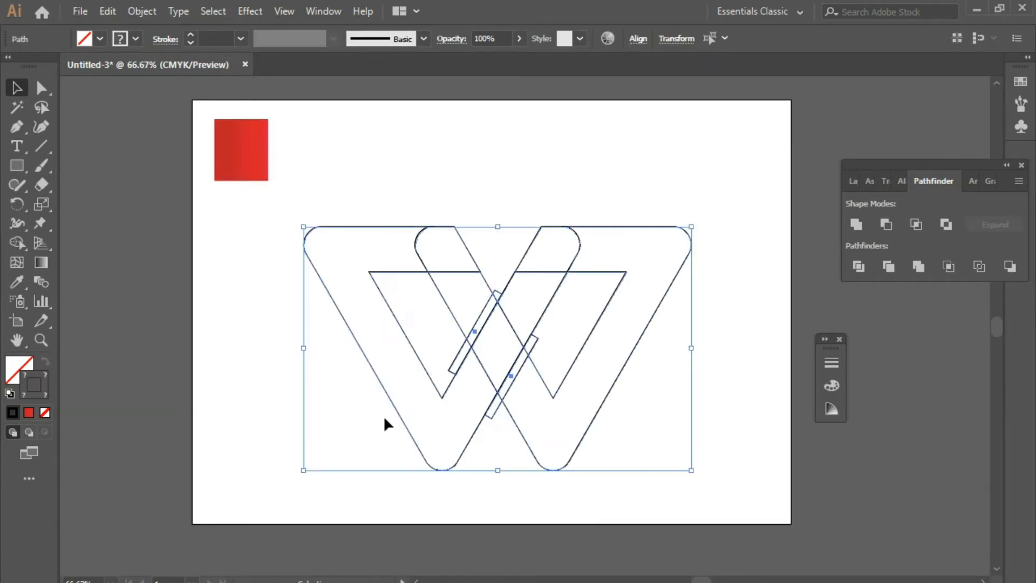
click(858, 266)
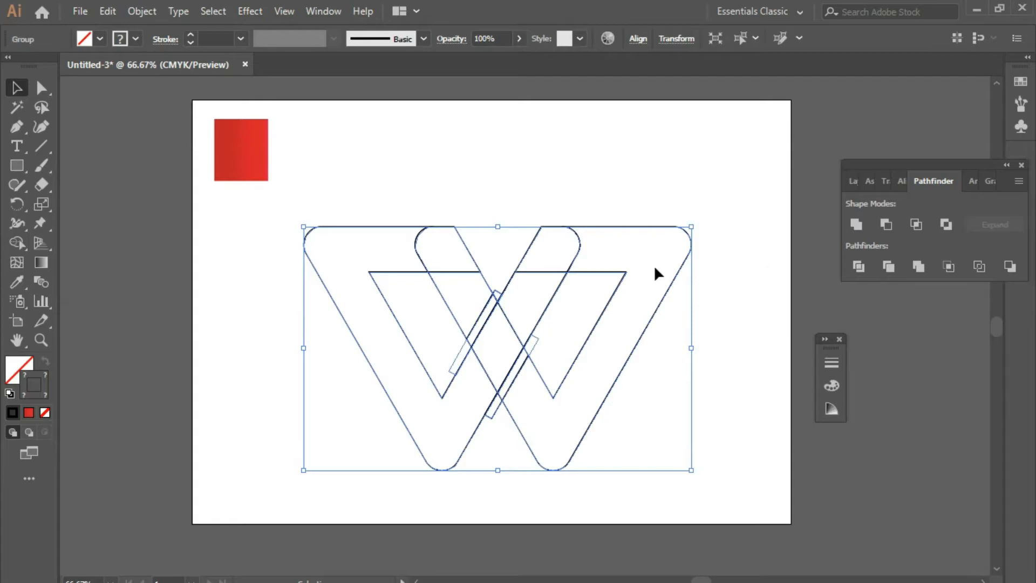
right_click(569, 268)
click(606, 403)
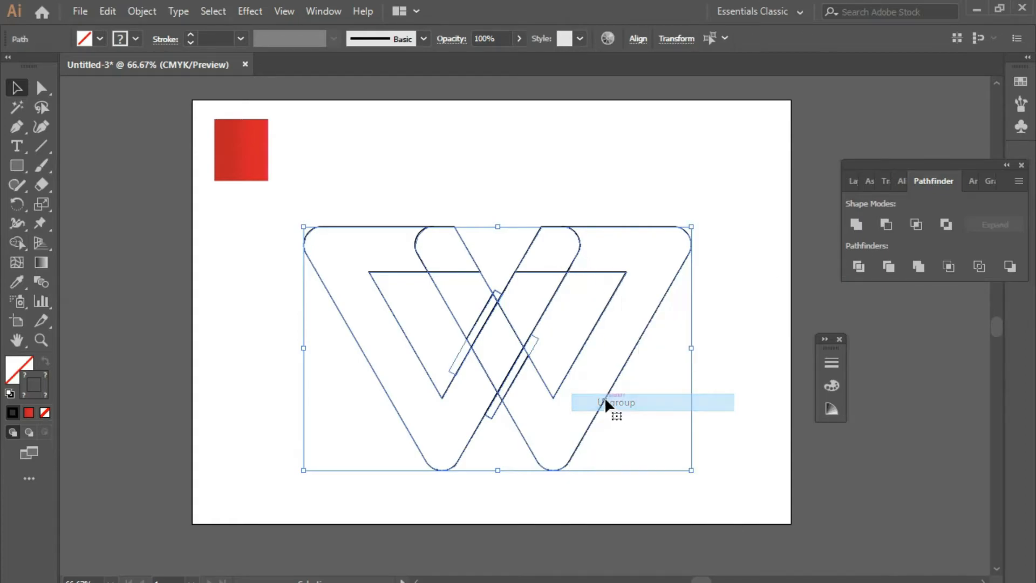
click(566, 211)
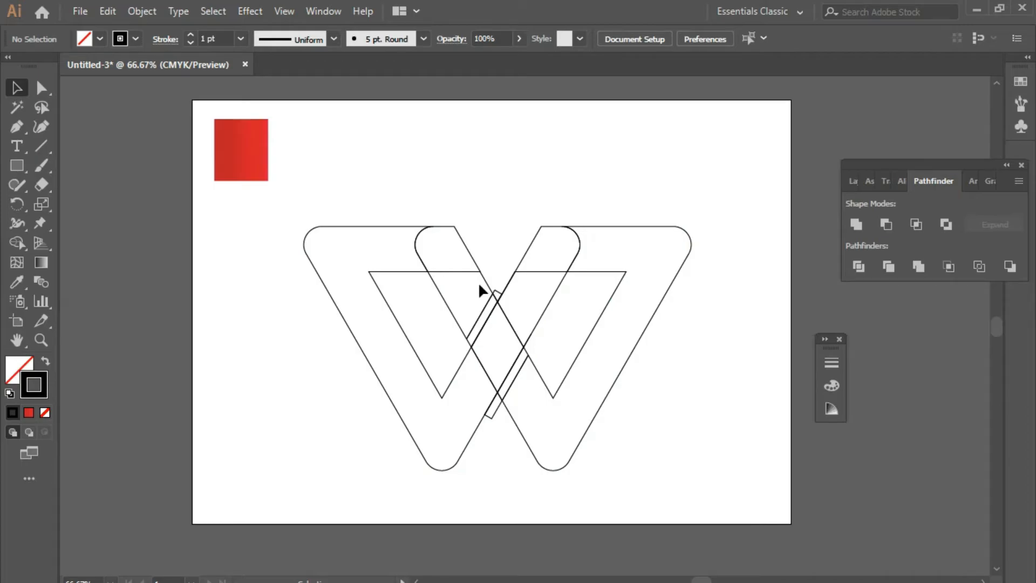
- Delete the upper thin rectangle's end piece and strip to open a gap on the upper-left side of the central diagonal arm
scroll(504, 246, up, 2)
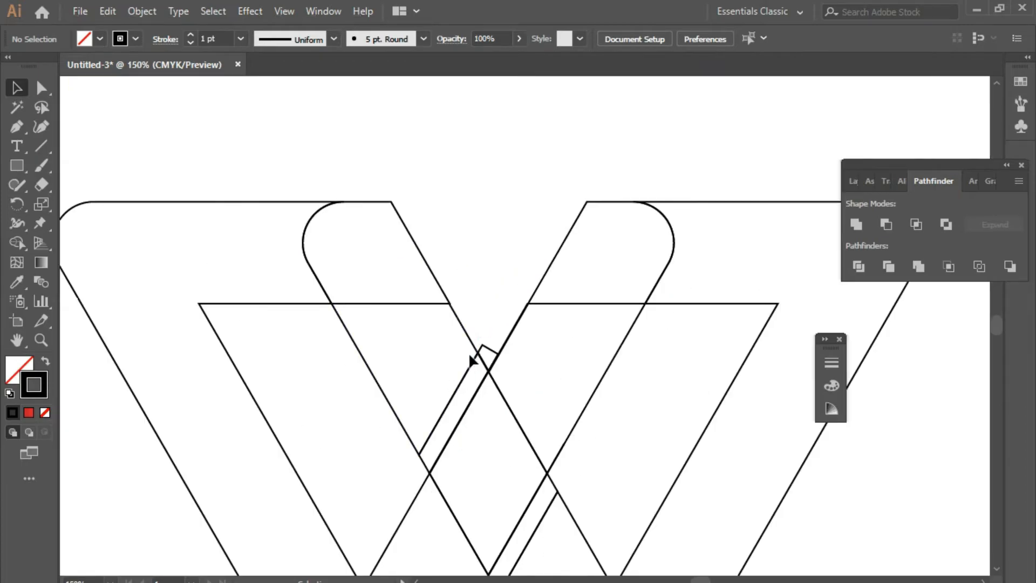
click(503, 351)
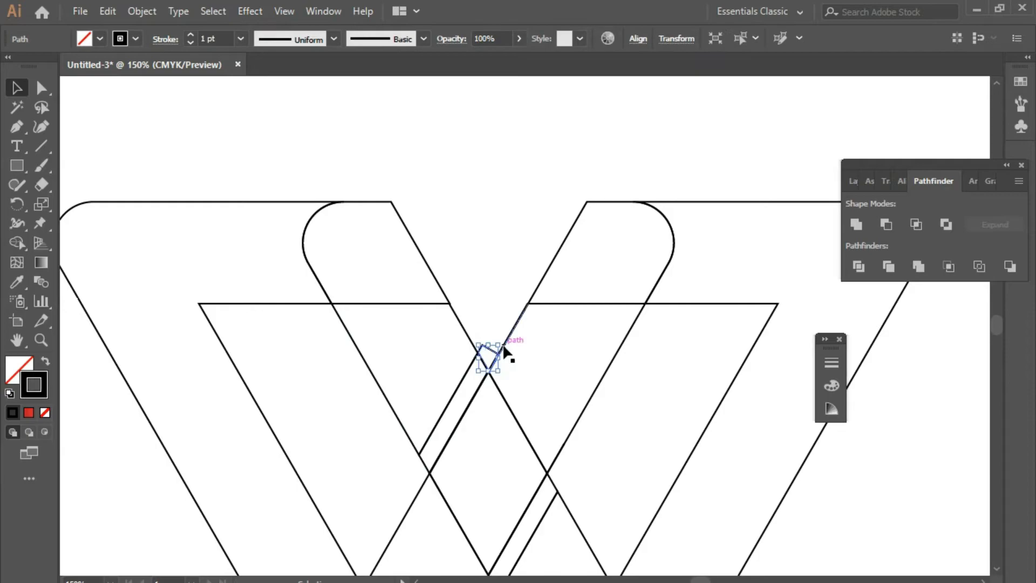
key(Delete)
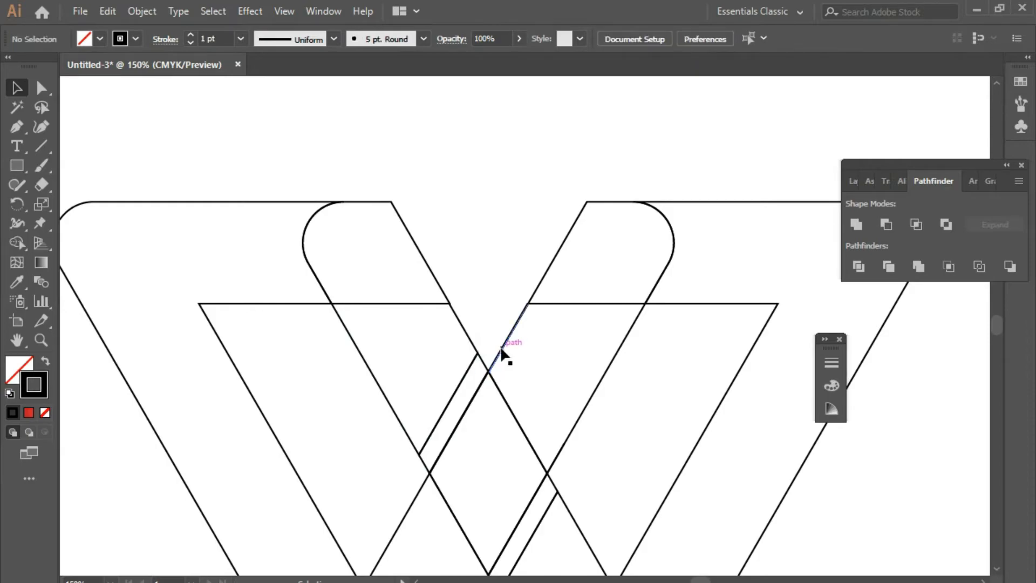
click(489, 370)
key(Delete)
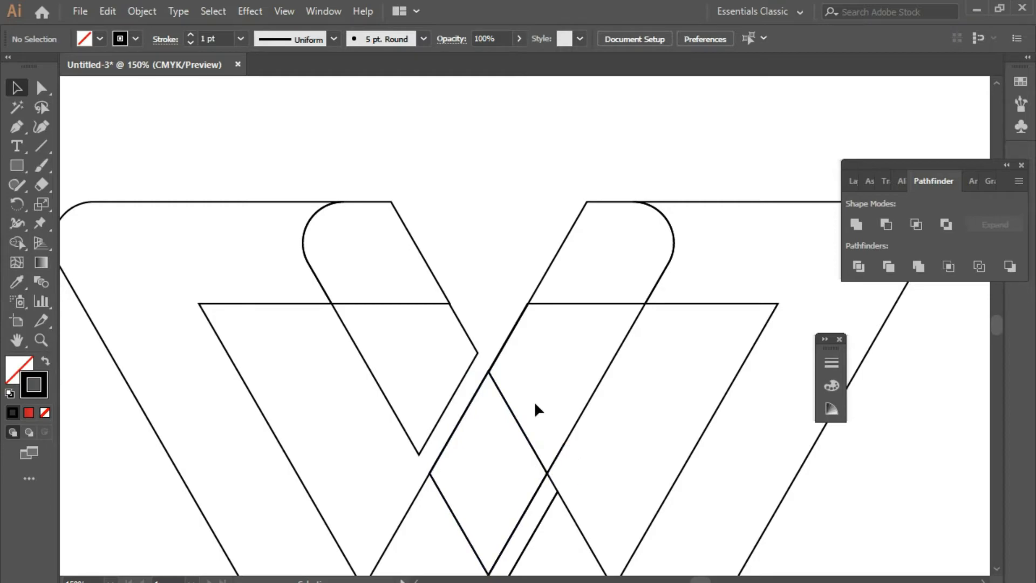
- Delete the lower thin rectangle's end piece and strip to open a gap on the lower-right side of the central diagonal arm
drag(539, 397, 517, 292)
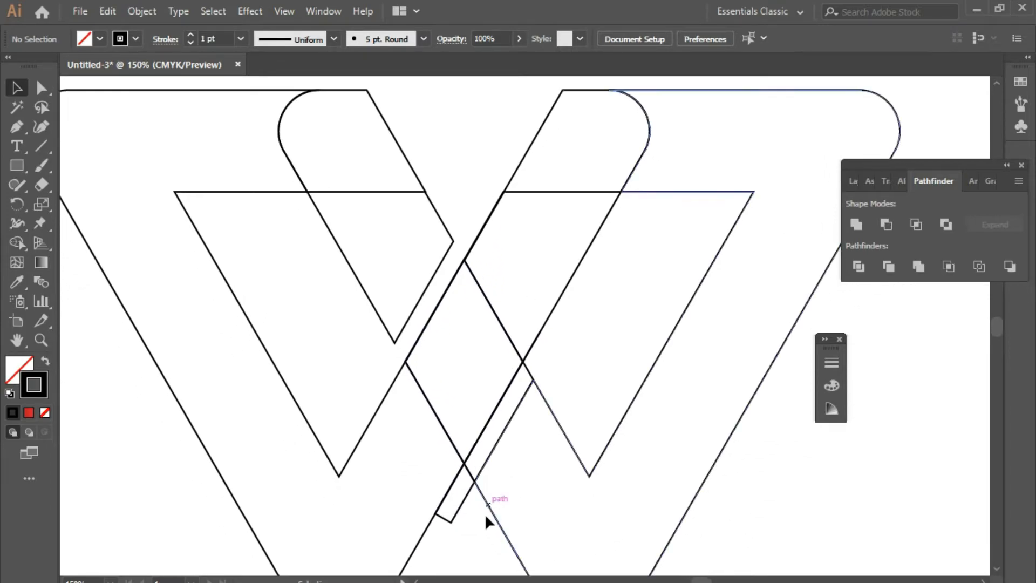
click(454, 519)
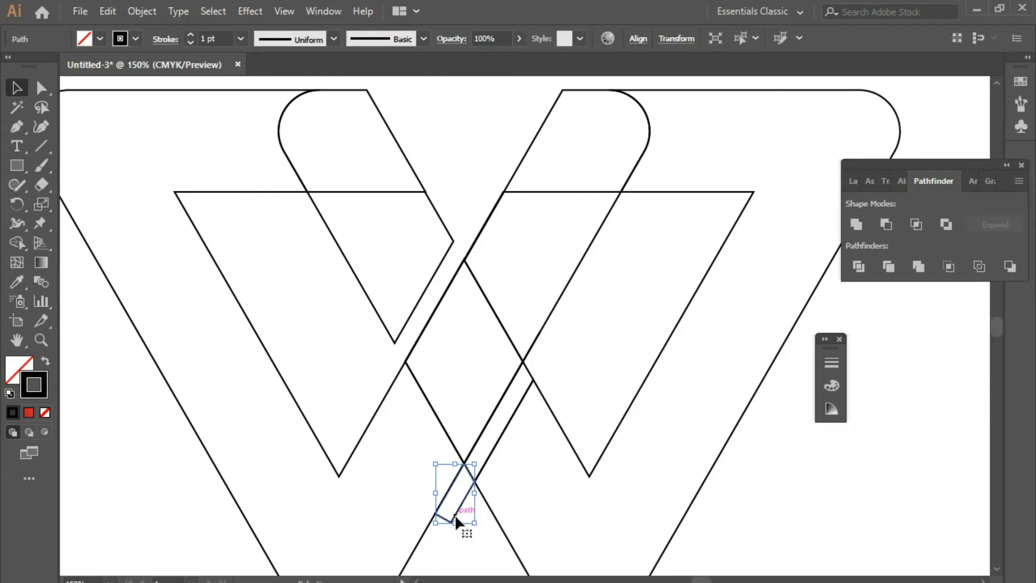
key(Delete)
click(468, 467)
key(Delete)
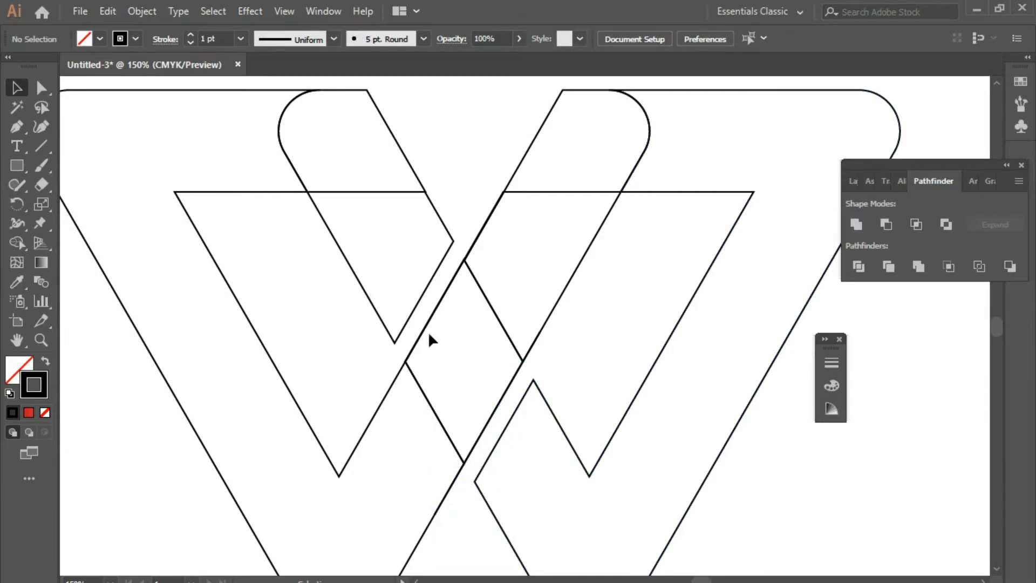
- Reveal the invisible leftovers by selecting the whole W, and delete the unstroked rectangle ends inside its two inner triangles
scroll(419, 318, down, 2)
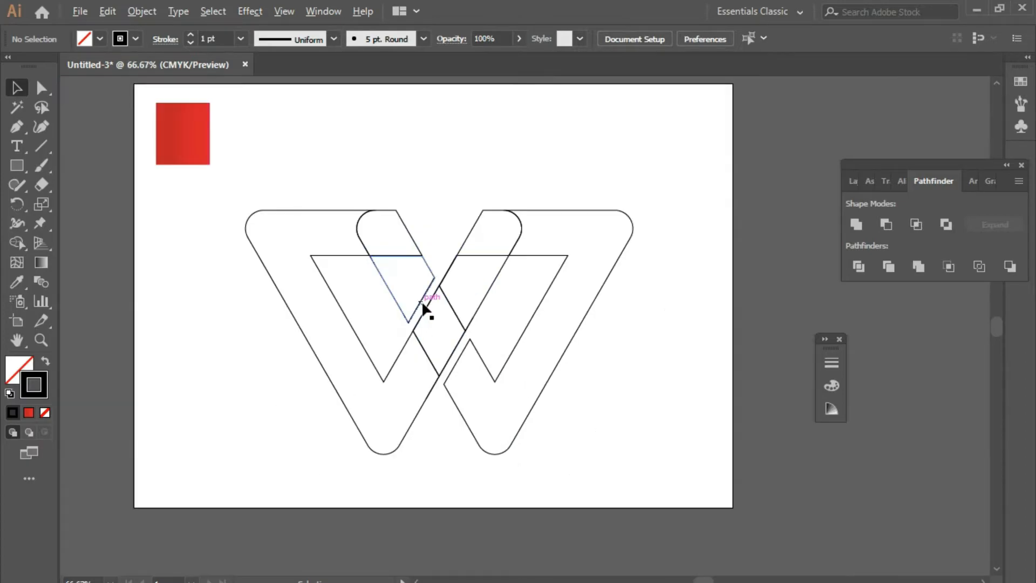
drag(562, 159, 319, 374)
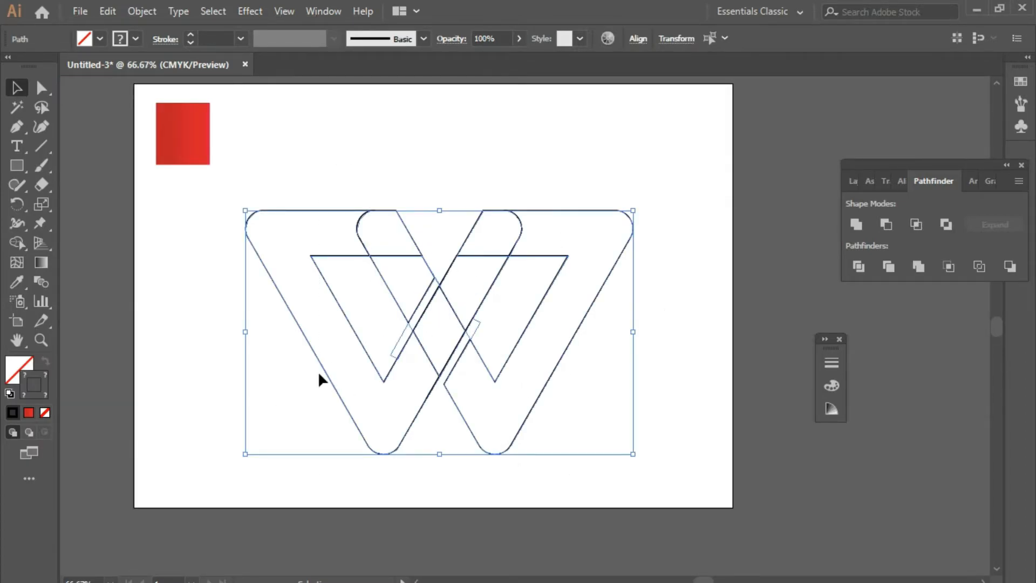
click(555, 332)
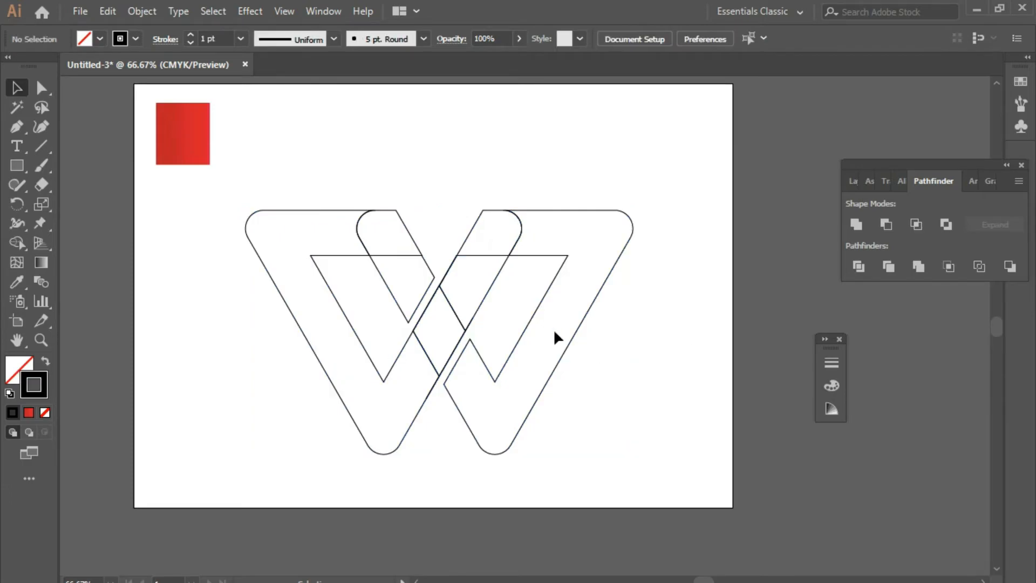
click(474, 325)
key(Delete)
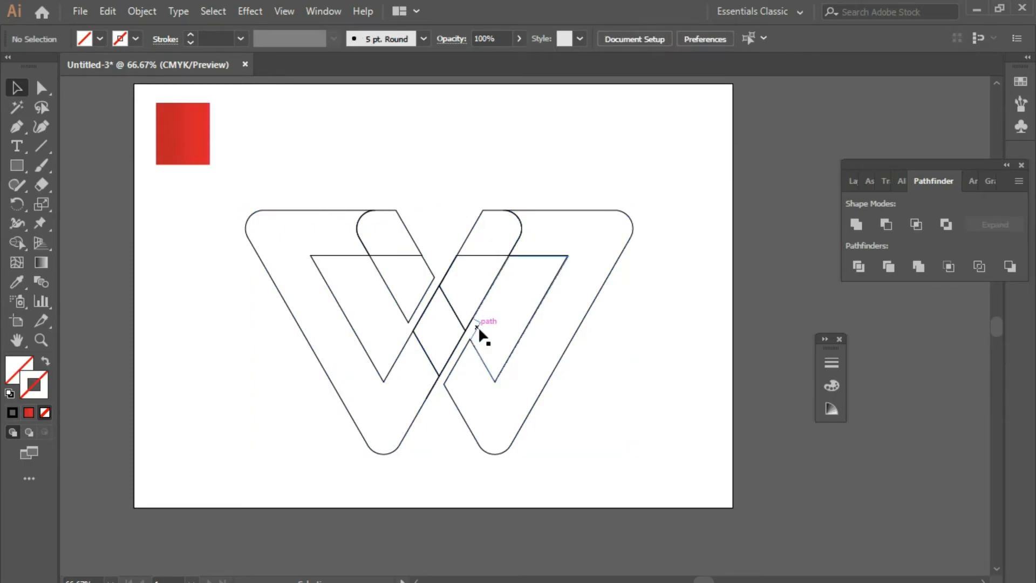
click(406, 330)
key(Delete)
- Find and delete the remaining unstroked, unfilled leftover paths in the right and left inner triangles of the W
drag(571, 136, 344, 375)
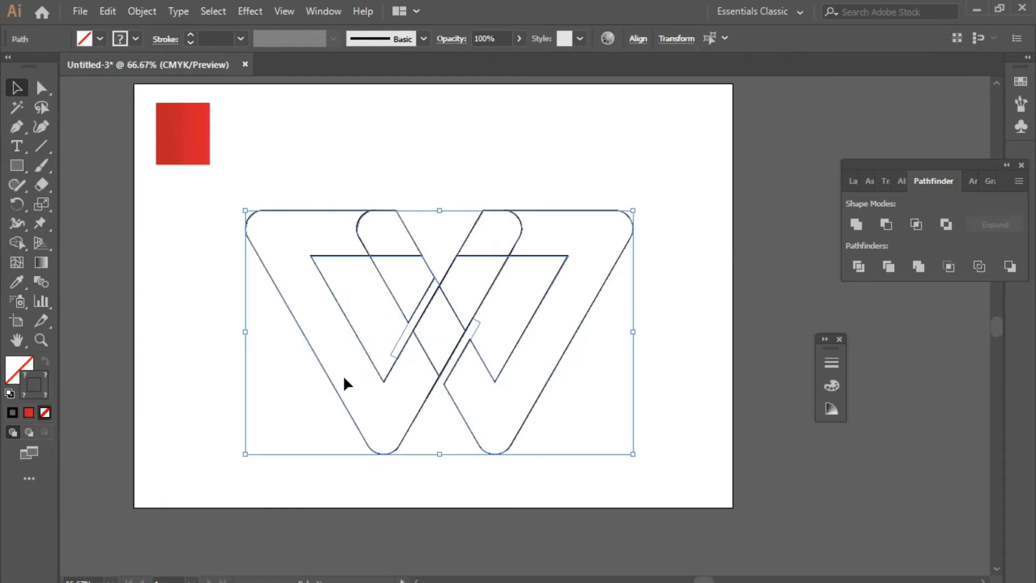
click(655, 327)
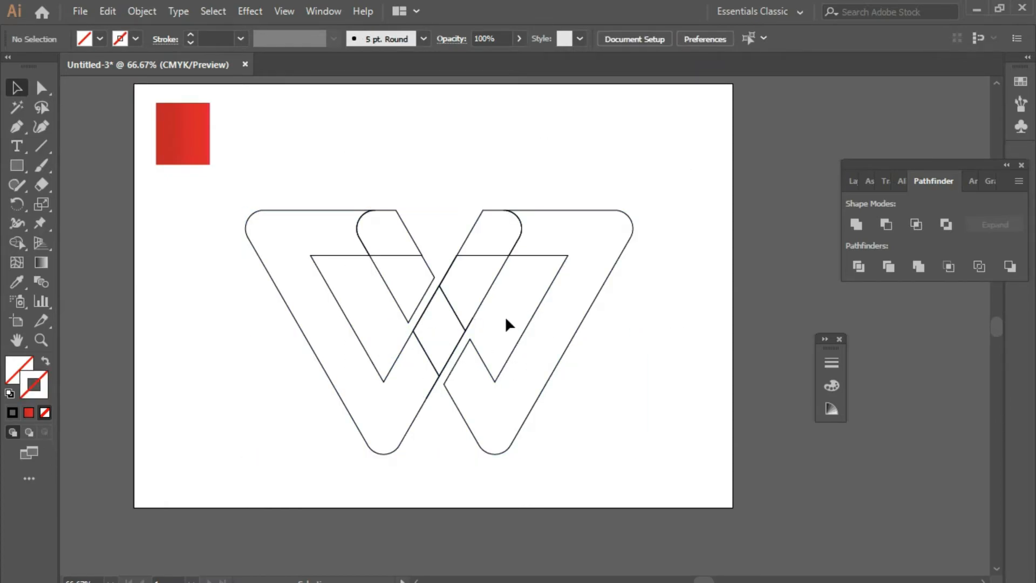
click(476, 331)
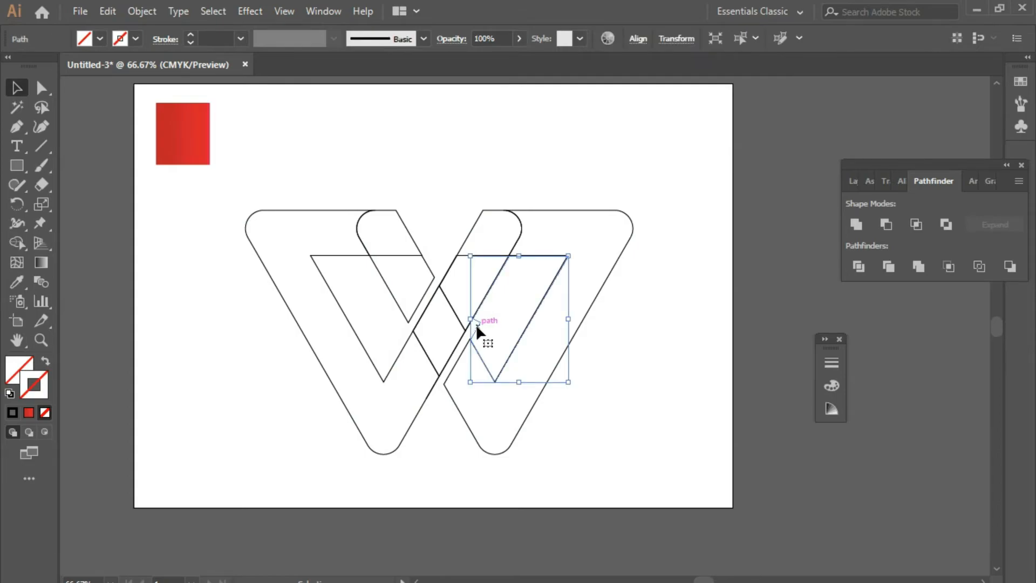
click(475, 326)
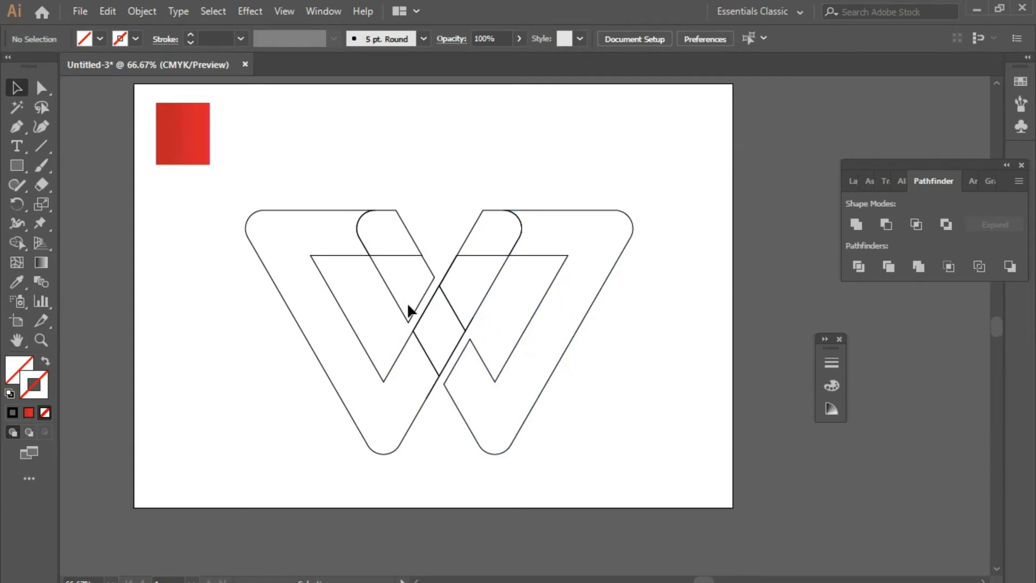
click(402, 338)
key(Delete)
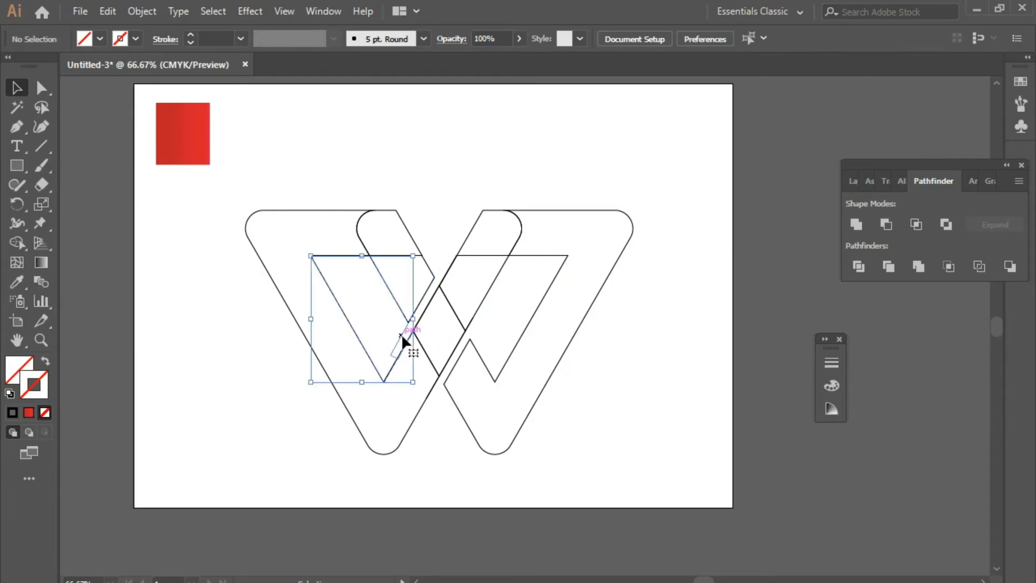
- Fill all pieces of the W with the red gradient sampled from the swatch rectangle using the Eyedropper
drag(595, 127, 313, 426)
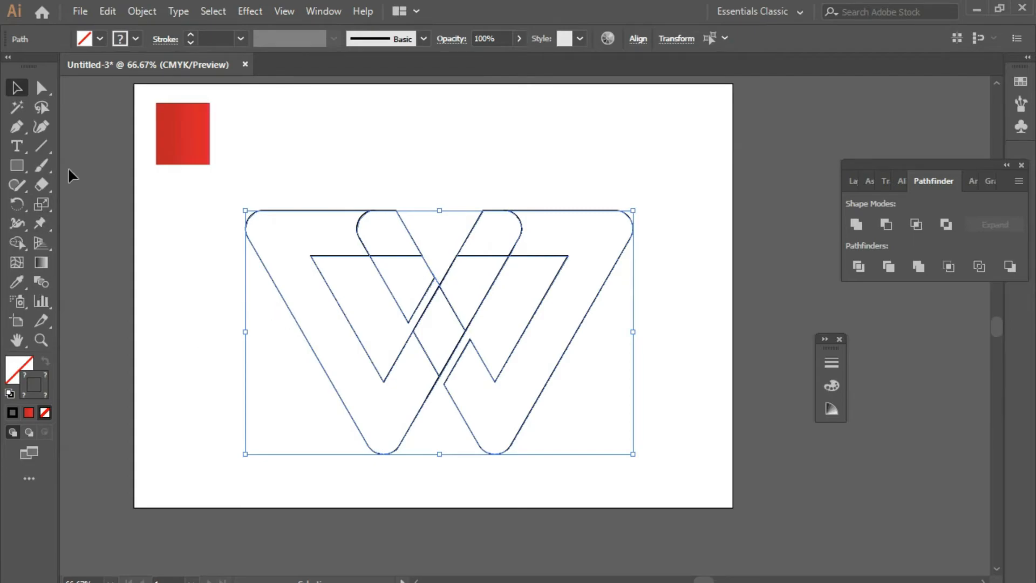
click(17, 282)
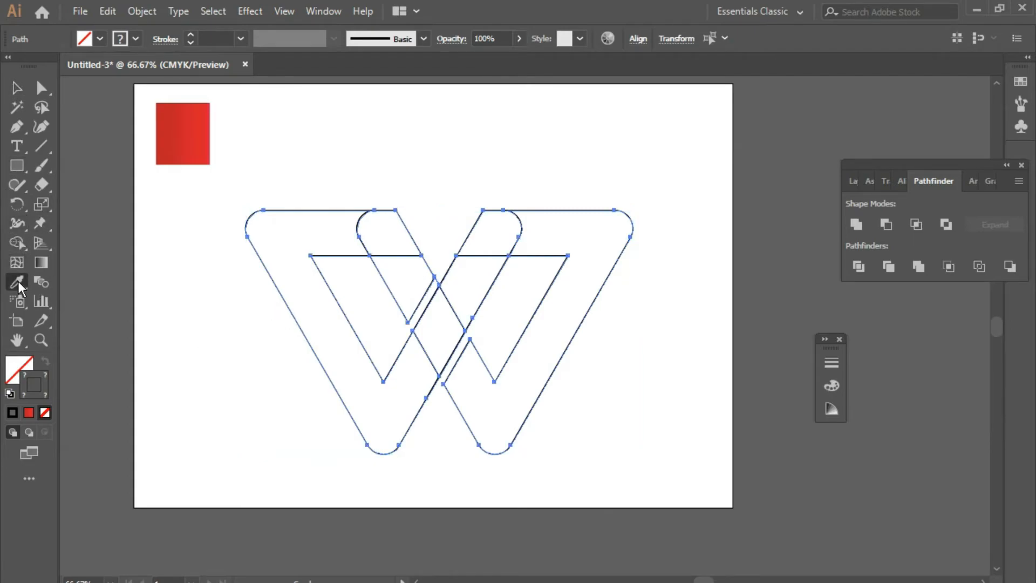
click(190, 140)
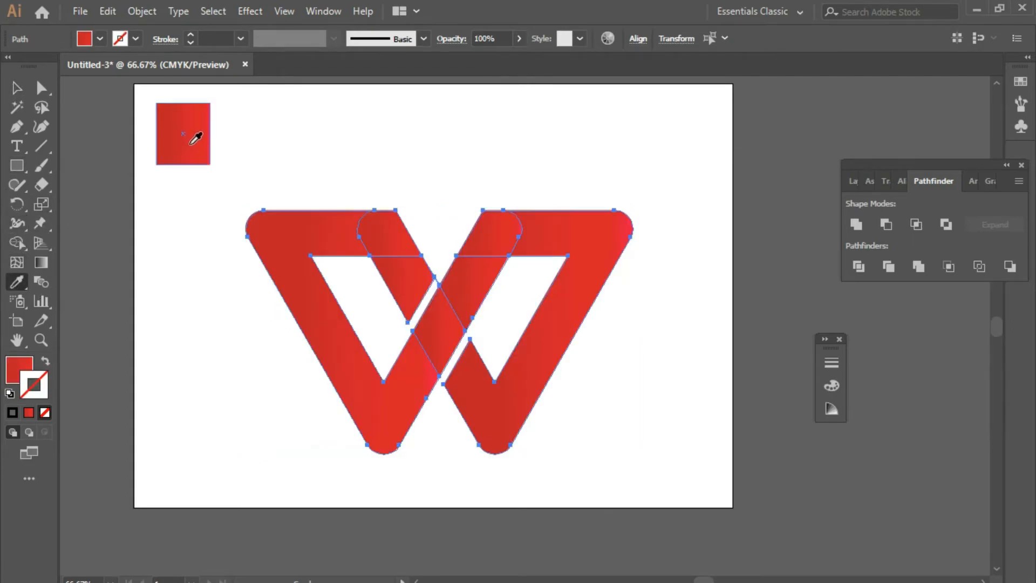
click(13, 90)
click(418, 154)
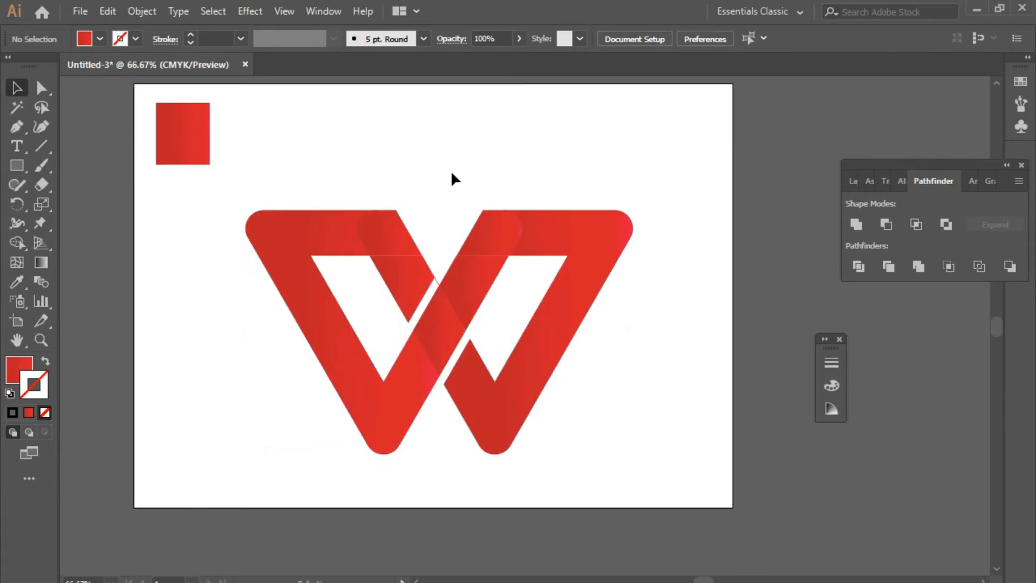
- Merge the adjoining pieces of the W with the Shape Builder tool so the gradient runs without seams
drag(514, 230, 332, 406)
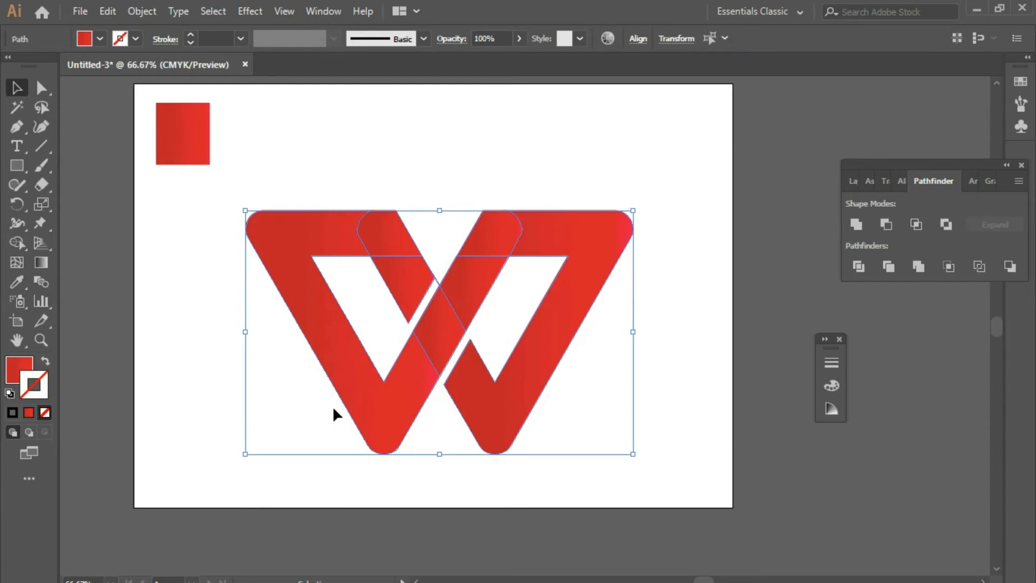
click(556, 170)
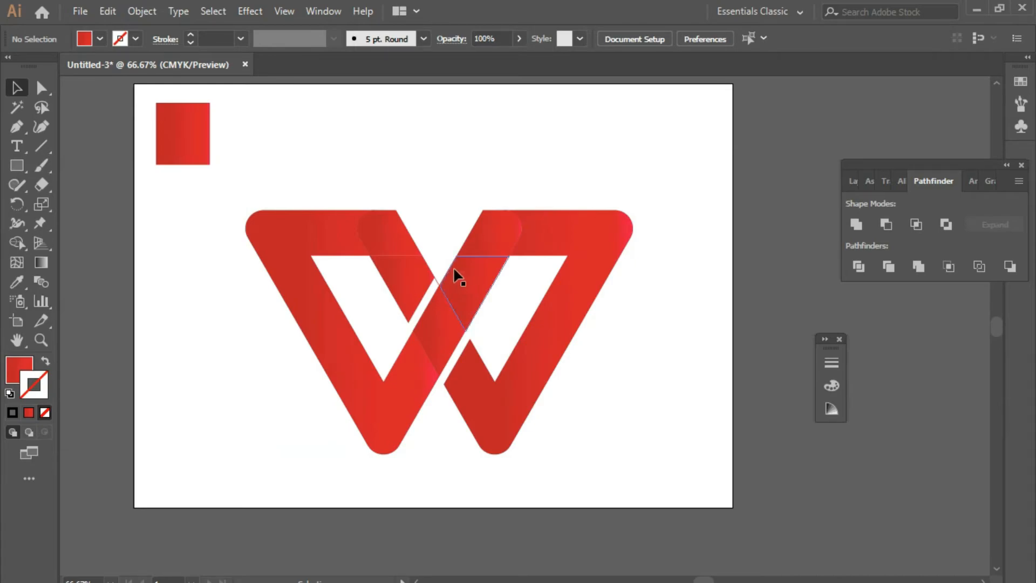
click(439, 284)
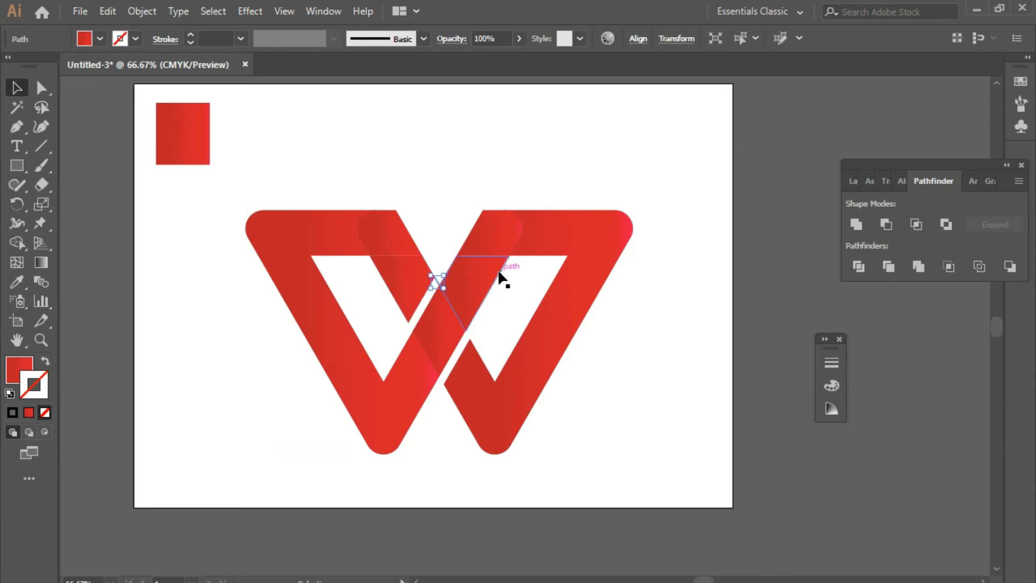
click(500, 273)
drag(485, 161, 327, 388)
click(17, 243)
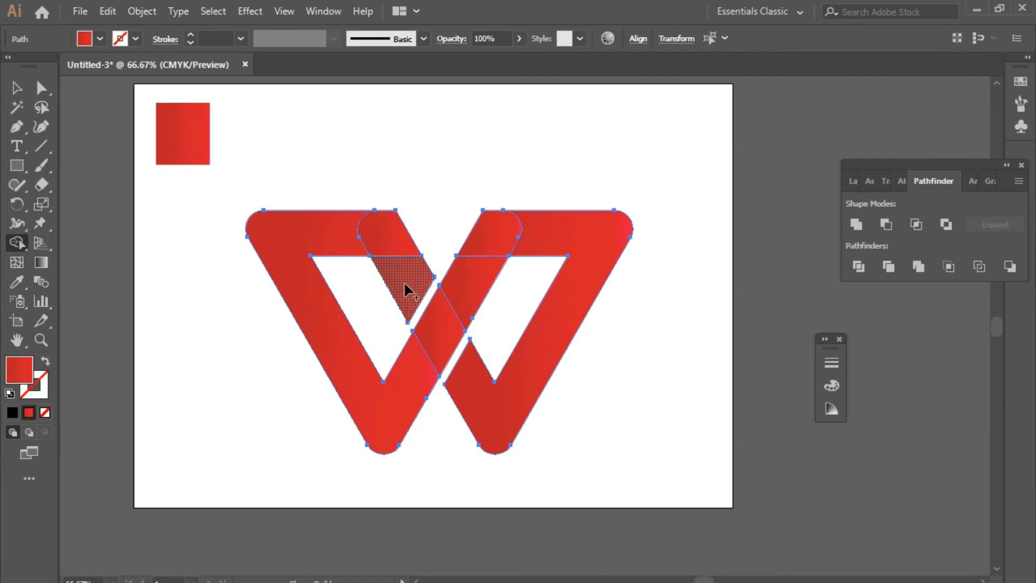
mouse_move(407, 282)
mouse_down()
mouse_move(394, 250)
mouse_move(342, 229)
mouse_move(282, 227)
mouse_move(297, 281)
mouse_up()
mouse_move(315, 320)
mouse_down()
mouse_move(362, 391)
mouse_move(392, 402)
mouse_move(416, 380)
mouse_move(489, 227)
mouse_move(585, 220)
mouse_move(592, 261)
mouse_move(515, 393)
mouse_move(500, 411)
mouse_move(467, 384)
mouse_up()
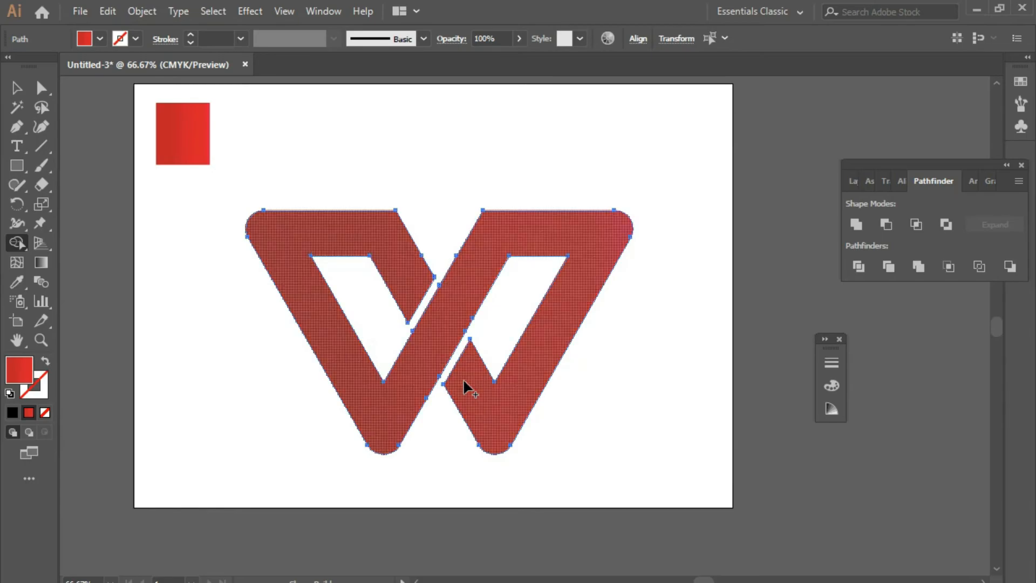
click(18, 88)
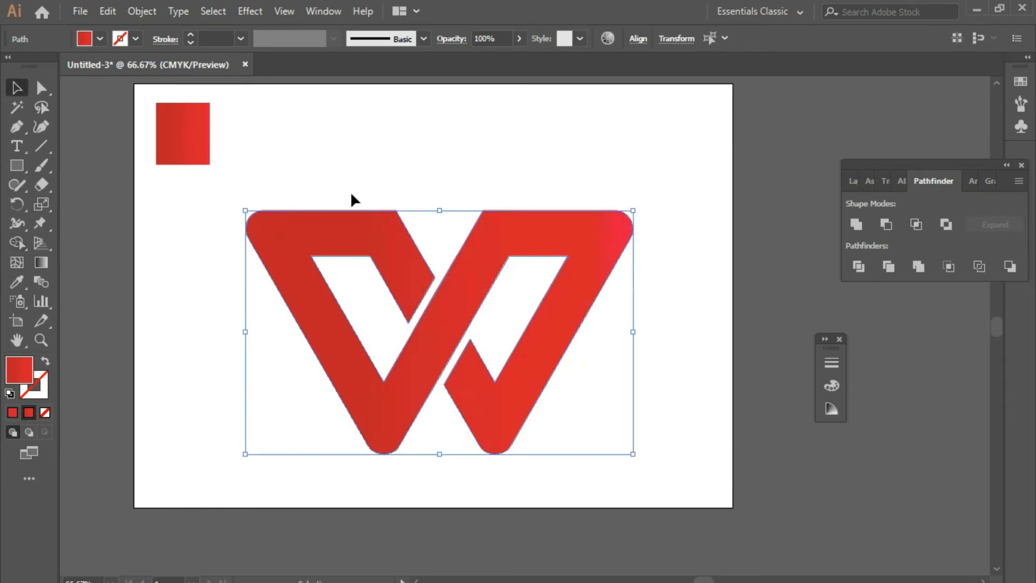
click(414, 165)
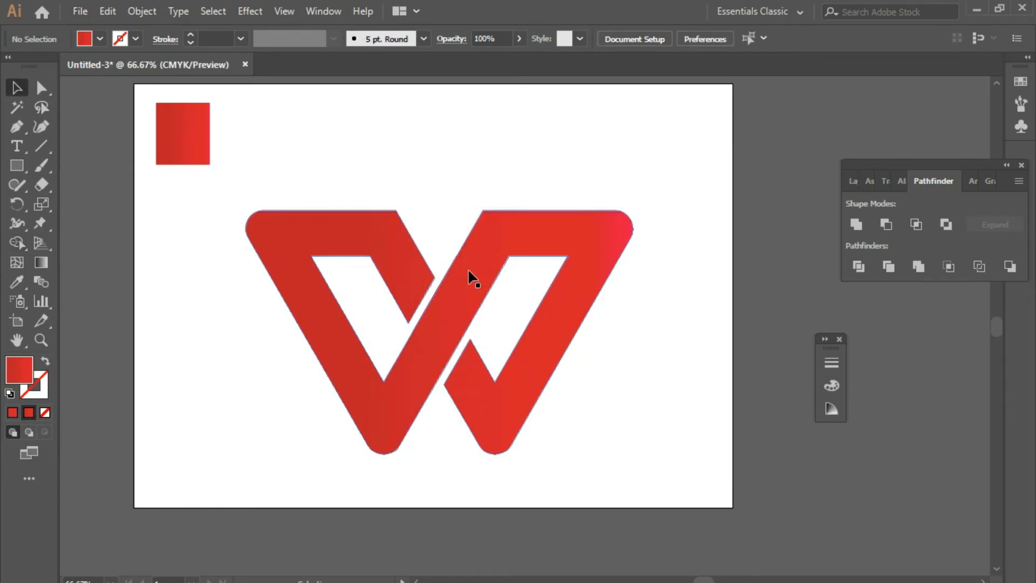
- Group the parts of the W and move it up the artboard to make room for text below
drag(450, 188, 389, 398)
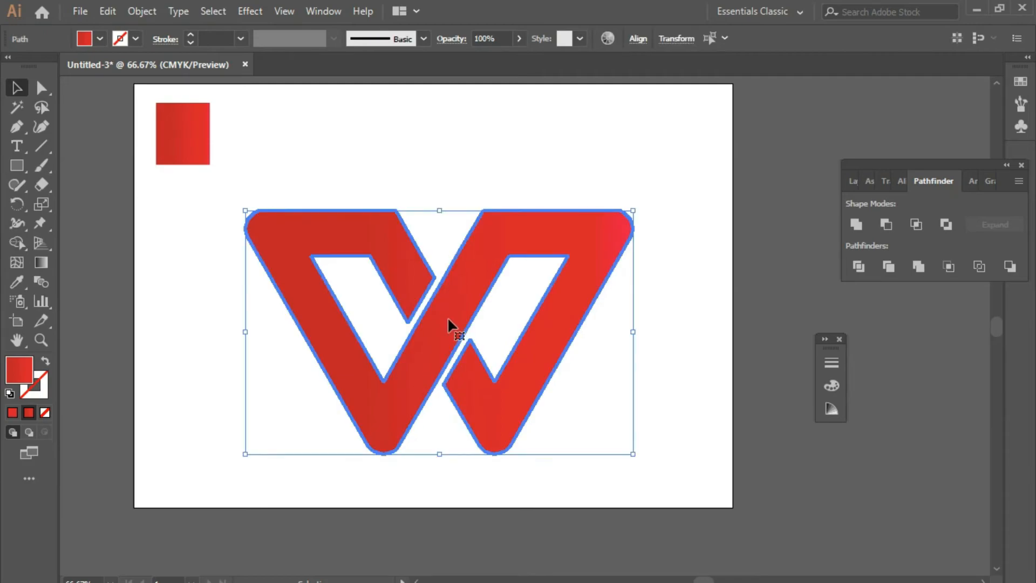
right_click(446, 316)
click(488, 370)
drag(460, 311, 456, 241)
click(524, 448)
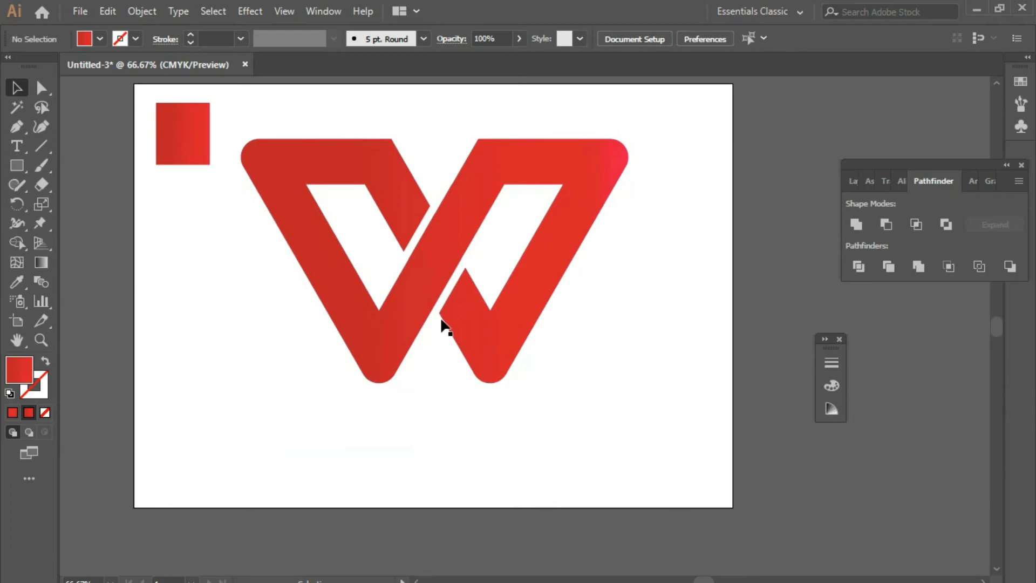
drag(415, 287, 409, 283)
click(529, 407)
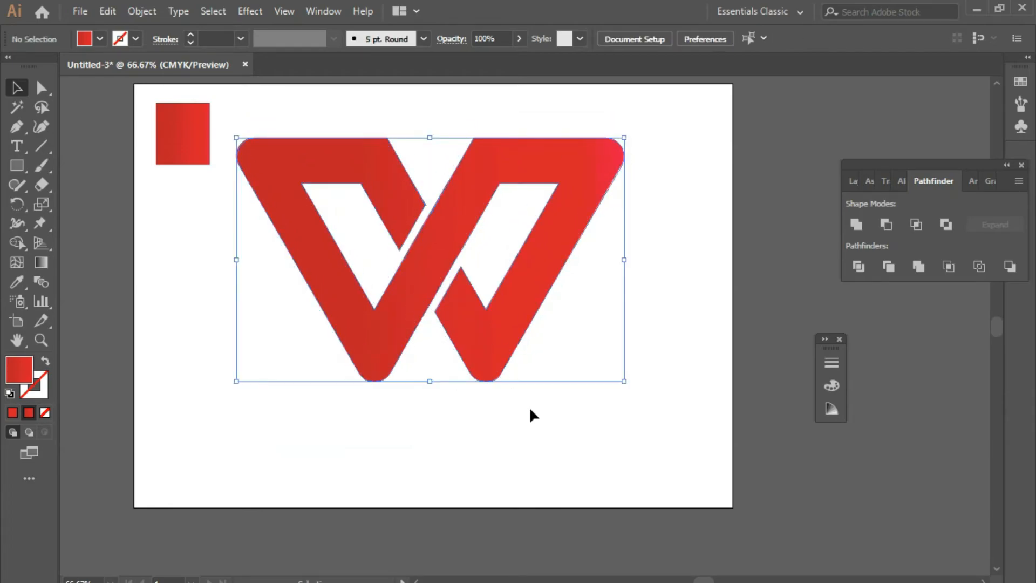
- Add the black text "Wonderlan.com" below the red W
key(d)
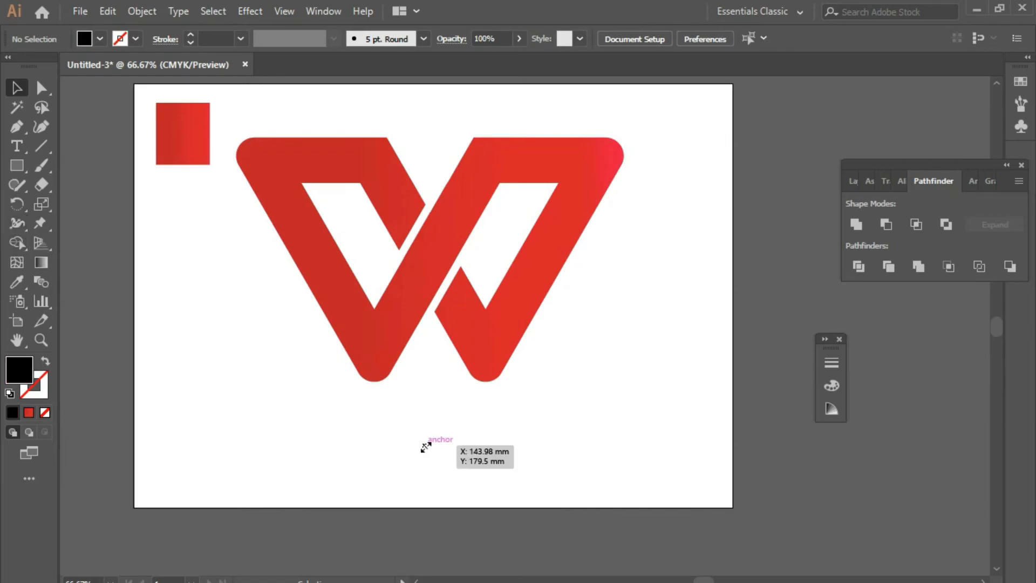
click(11, 147)
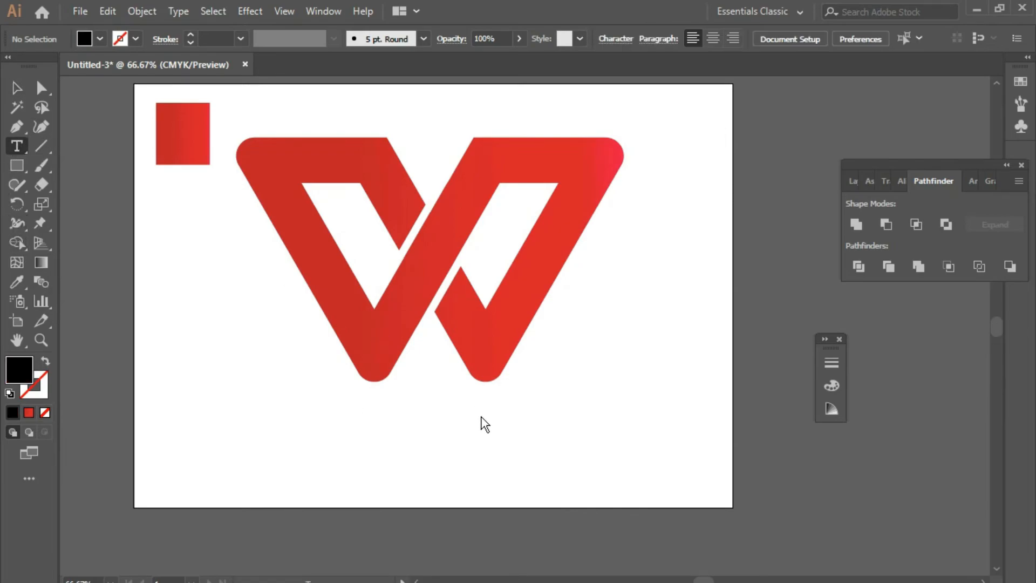
click(418, 402)
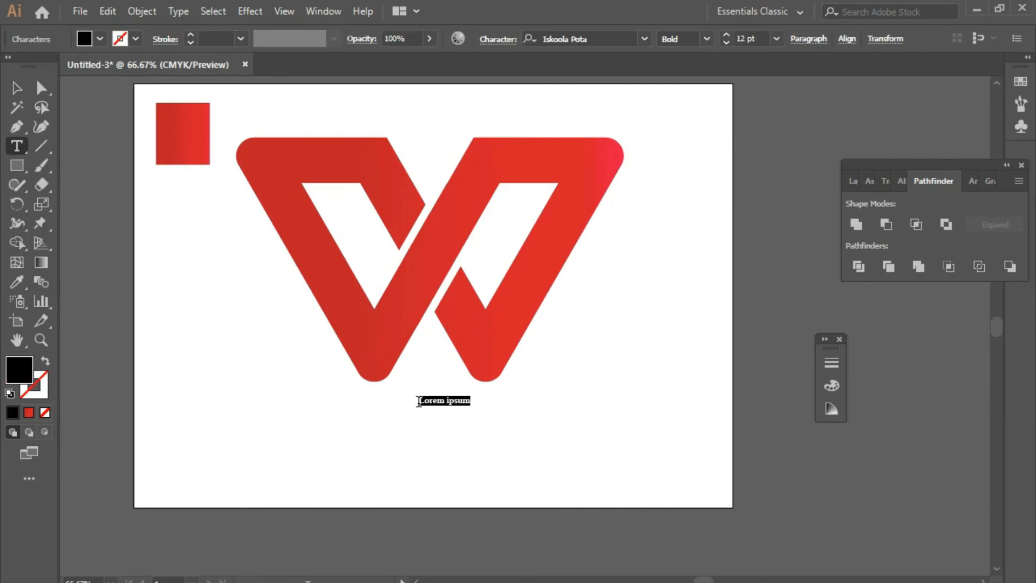
text(Wonderlan.com)
click(17, 89)
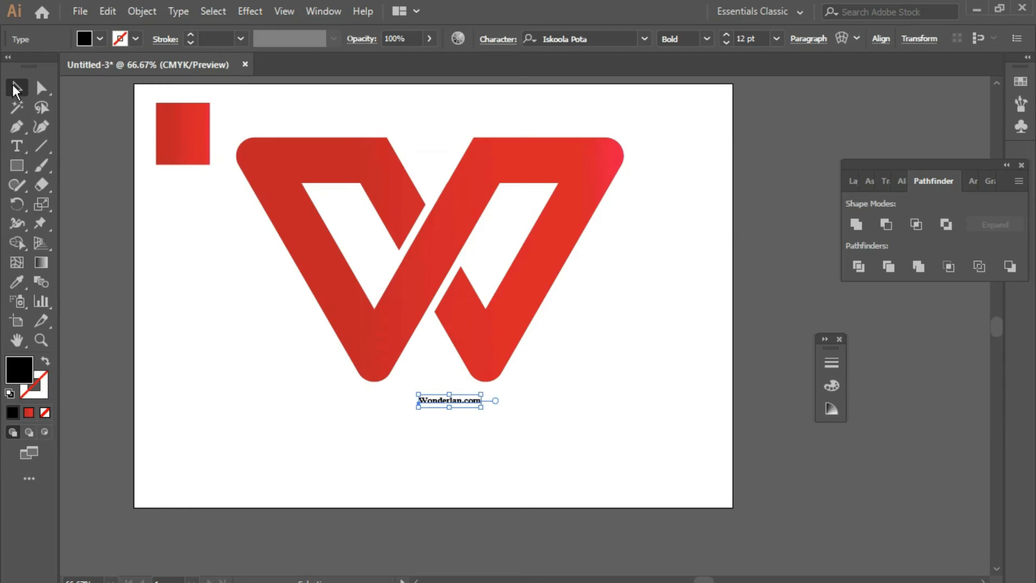
- Scale the "Wonderlan.com" text up to about 39.72 pt
drag(481, 406, 531, 431)
mouse_move(457, 422)
mouse_down()
mouse_move(442, 421)
mouse_move(456, 422)
mouse_up()
drag(530, 430, 563, 429)
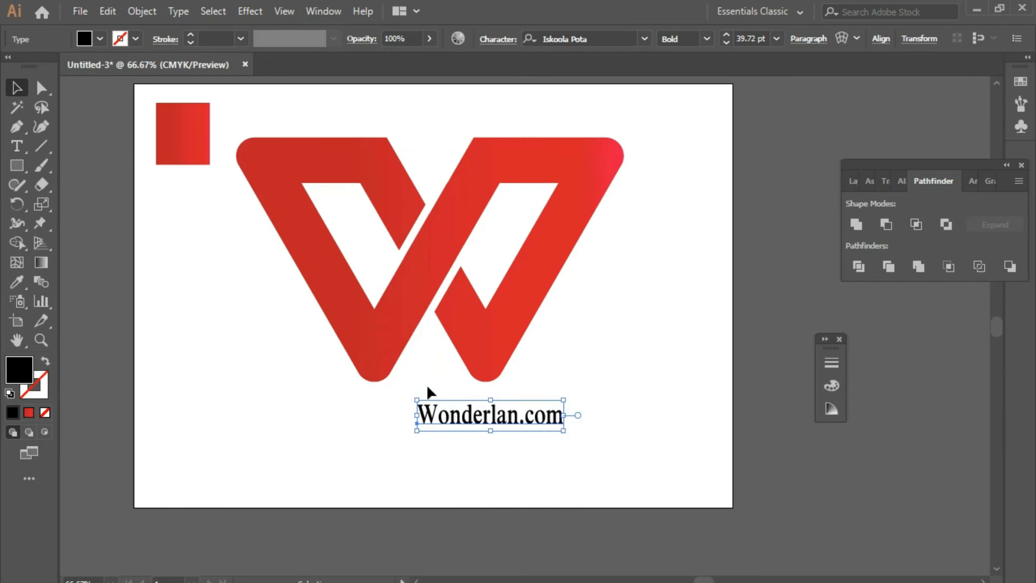
- Expand the "Wonderlan.com" text into outlines with Object and Fill included, and ungroup its letters
click(140, 10)
click(209, 180)
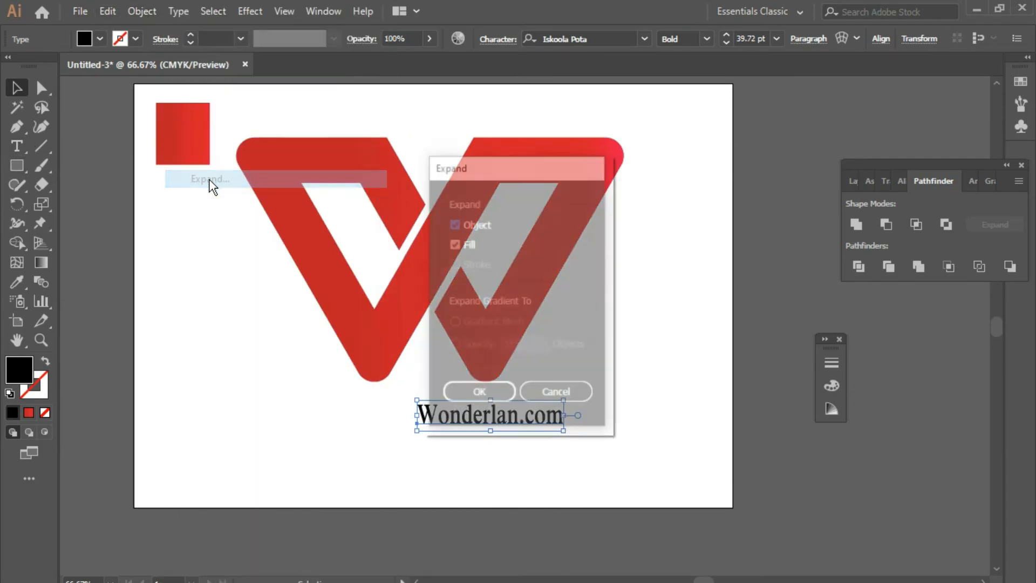
click(491, 389)
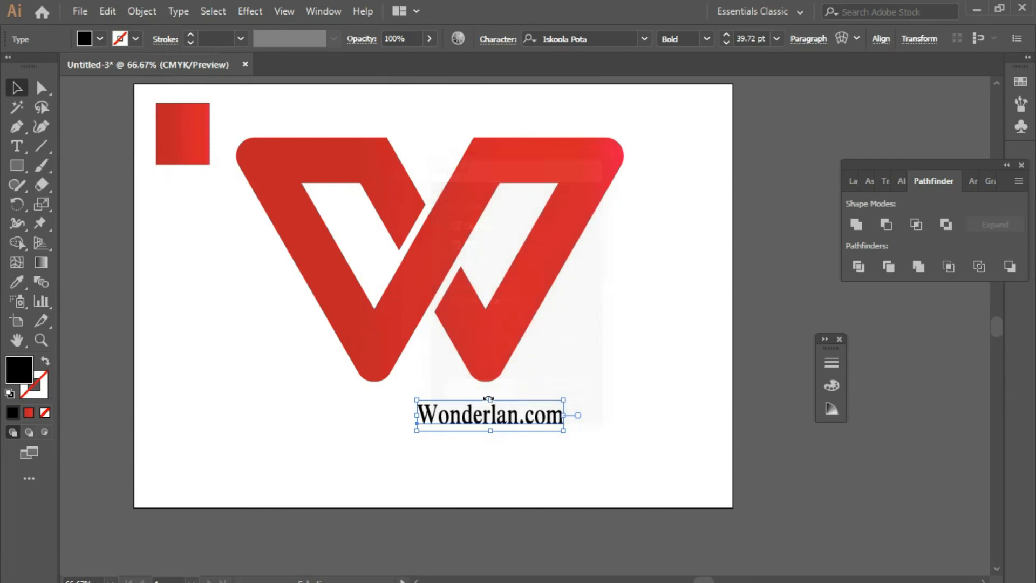
right_click(437, 421)
click(473, 282)
click(487, 469)
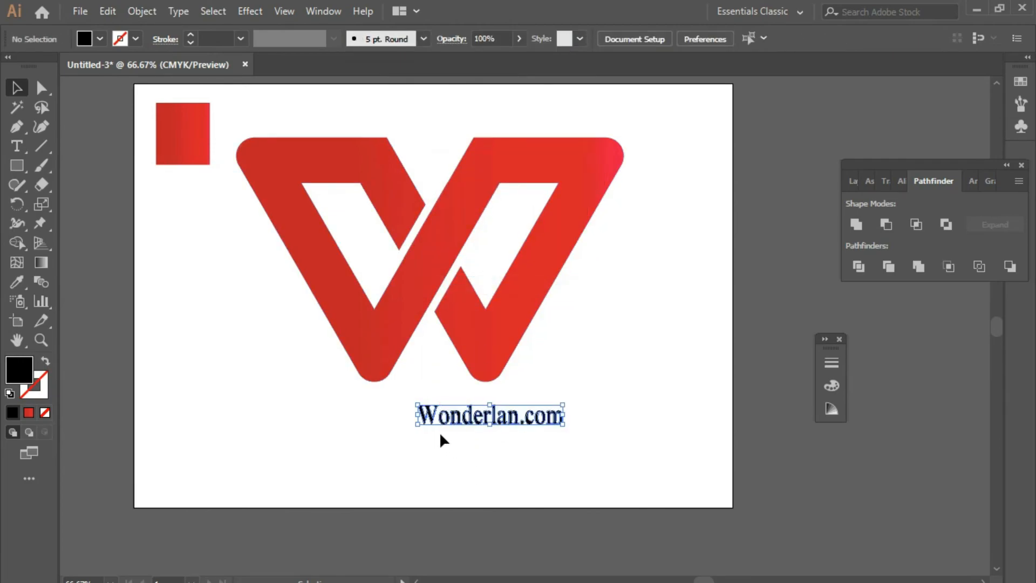
- Enlarge the initial letter W of the wordmark to more than twice the height of the other letters
click(432, 420)
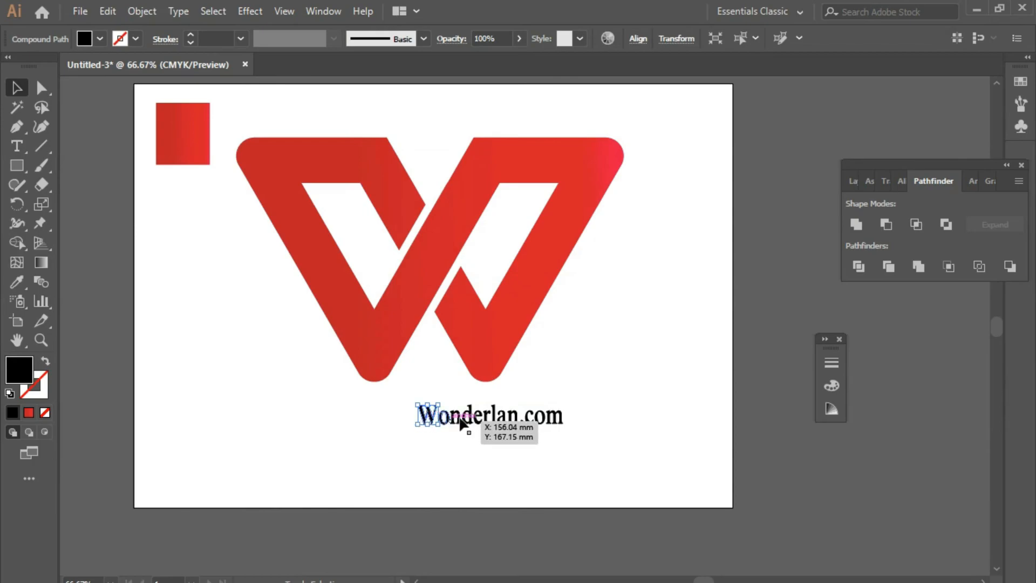
drag(439, 401, 457, 387)
drag(400, 414, 431, 432)
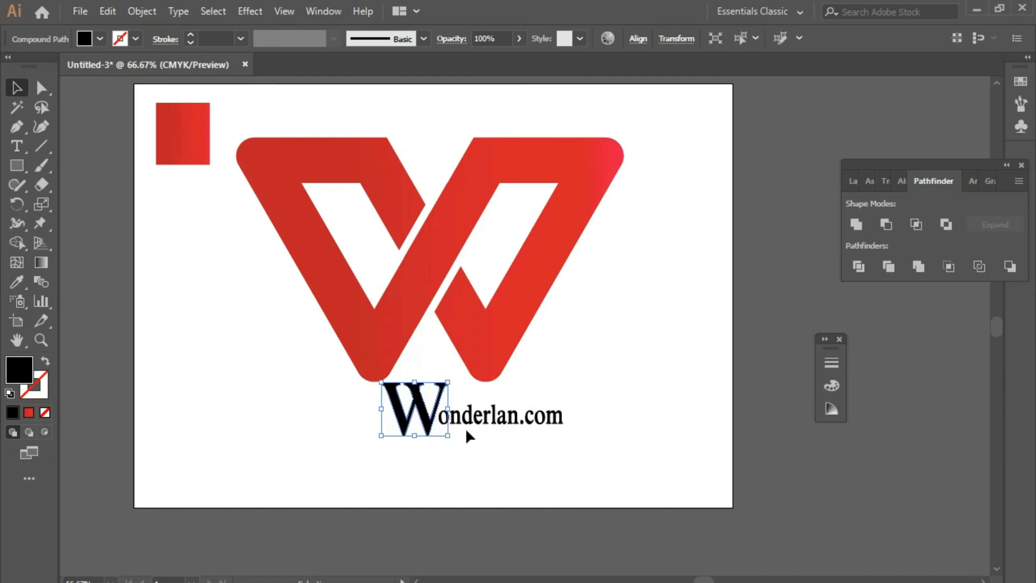
click(475, 438)
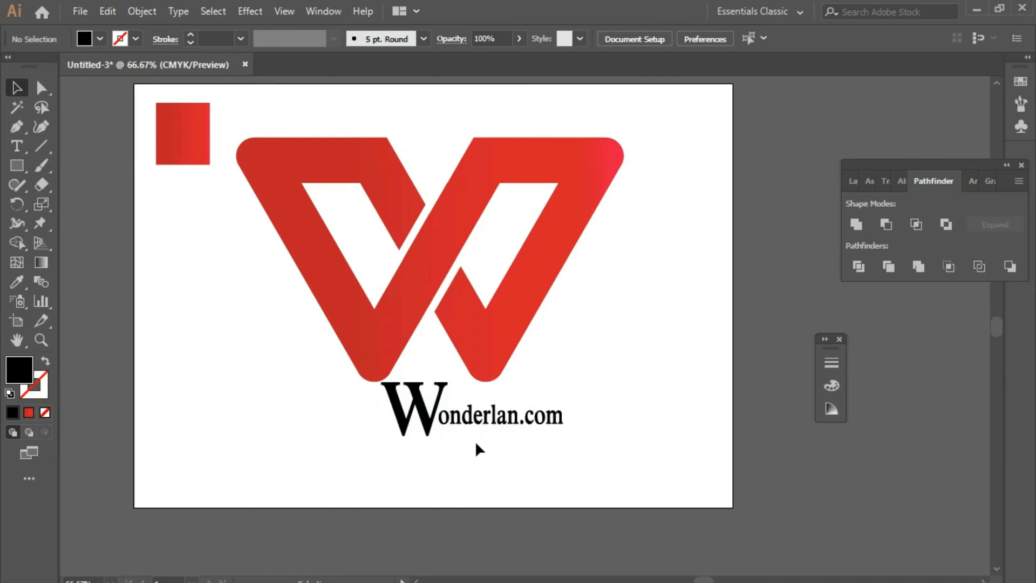
- Move the letters "onderlan.com" down so they sit at the base of the enlarged W
click(443, 430)
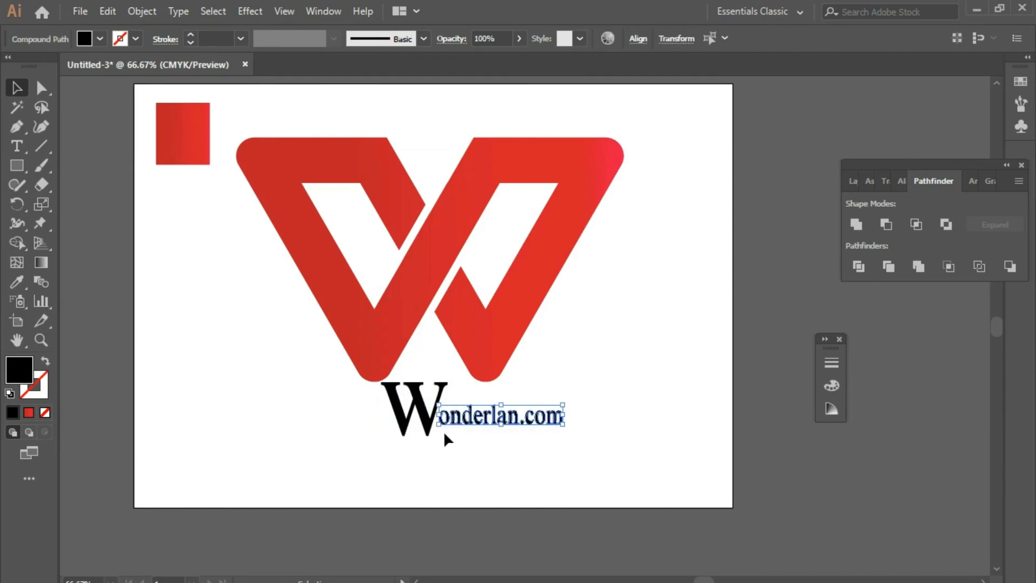
key(Down)
key(Down)
key(Down)
key(Down)
key(Down)
key(Down)
key(Down)
key(Down)
key(Down)
key(Down)
key(Down)
key(Down)
key(Down)
key(Down)
key(Down)
key(Down)
key(Down)
key(Down)
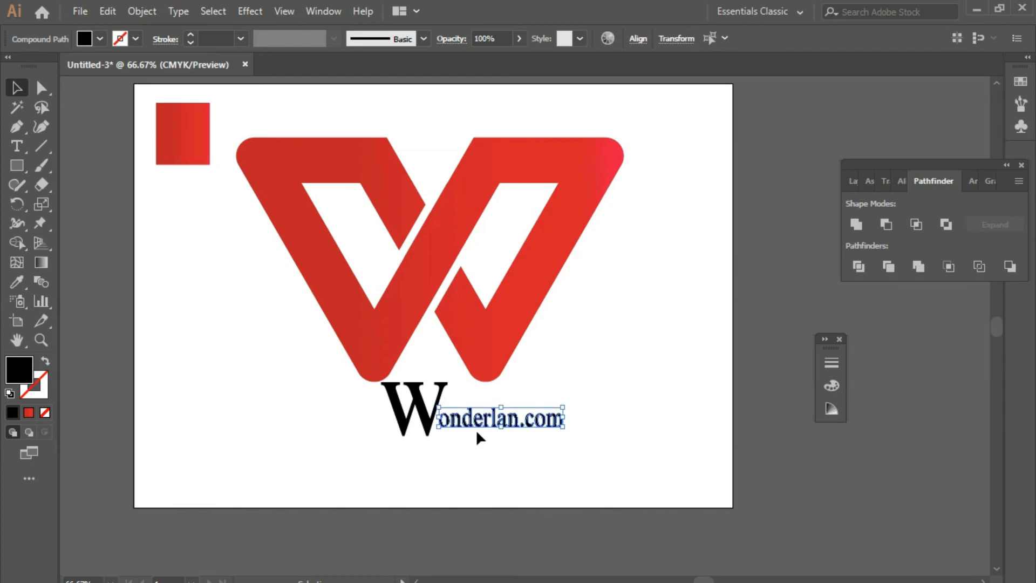
drag(476, 432, 474, 434)
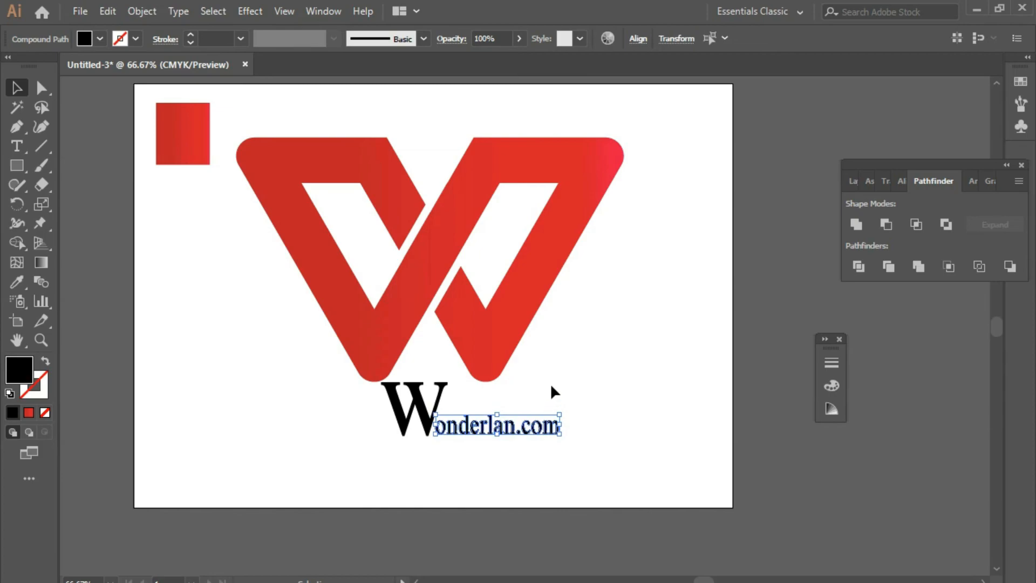
click(550, 383)
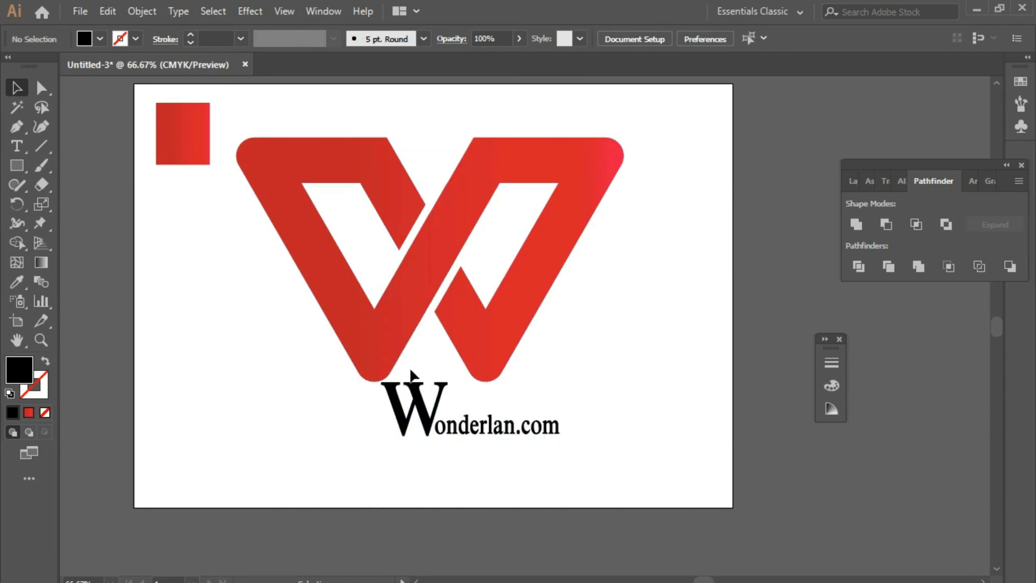
- Shift the whole wordmark slightly right and down to separate it from the red W symbol
drag(311, 409, 621, 431)
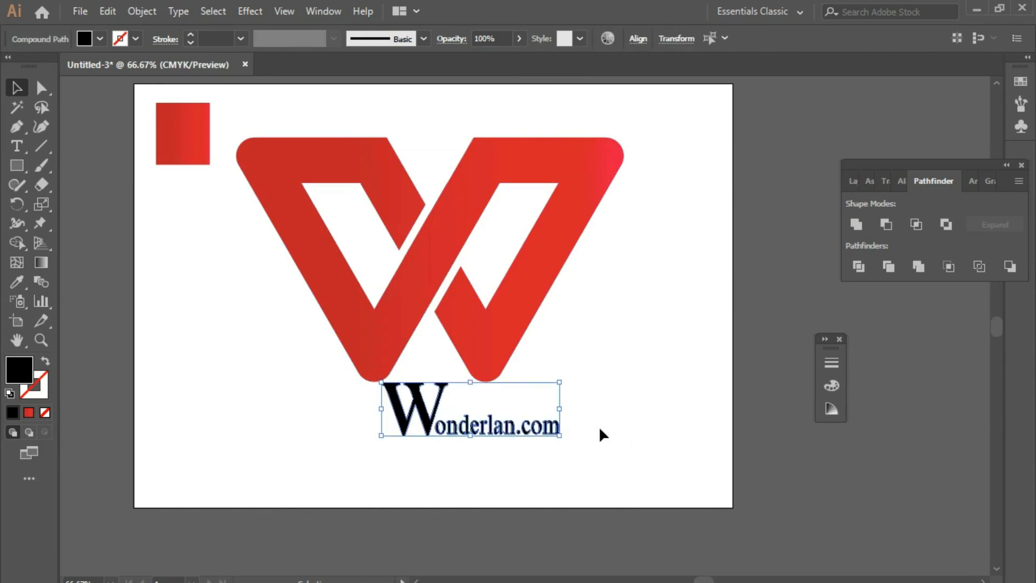
key(Right)
key(Right)
key(Right)
key(Right)
key(Right)
key(Right)
key(Right)
key(Right)
key(Right)
key(Right)
key(Right)
key(Right)
key(Right)
key(Right)
key(Right)
key(Right)
key(Right)
key(Right)
key(Right)
key(Right)
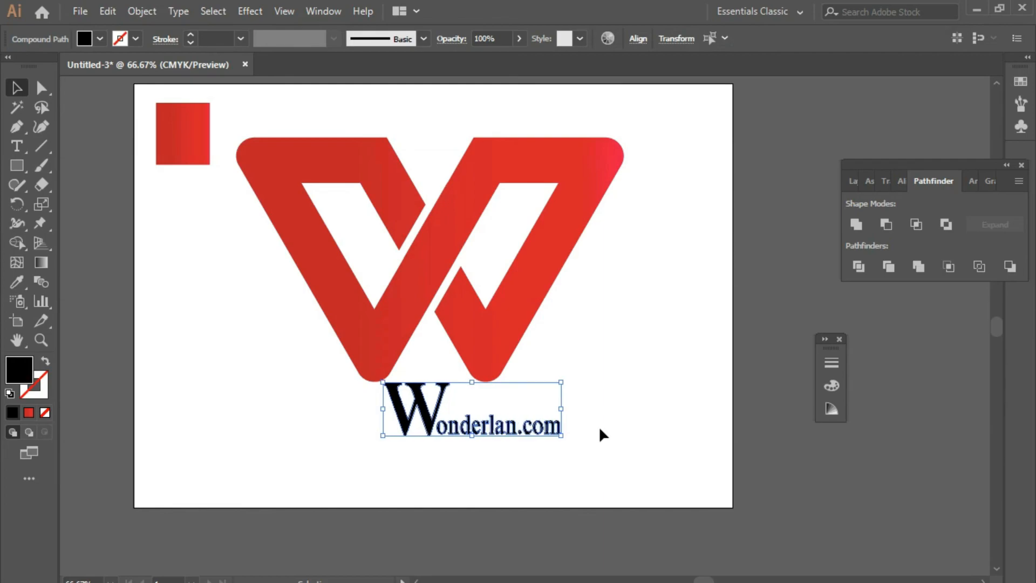
key(Down)
key(Down)
key(Down)
key(Down)
key(Down)
key(Down)
key(Down)
key(Down)
key(Down)
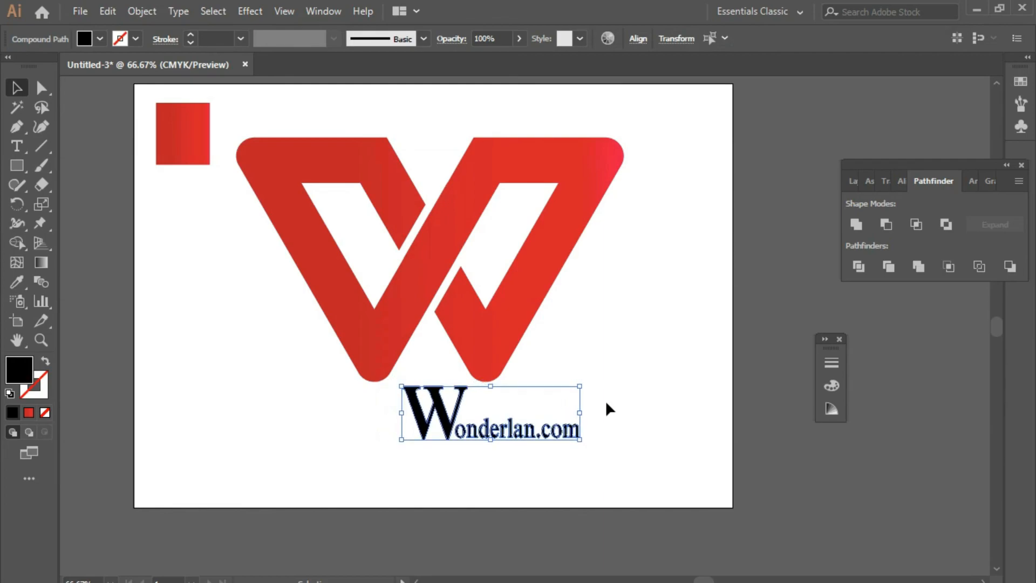
click(588, 333)
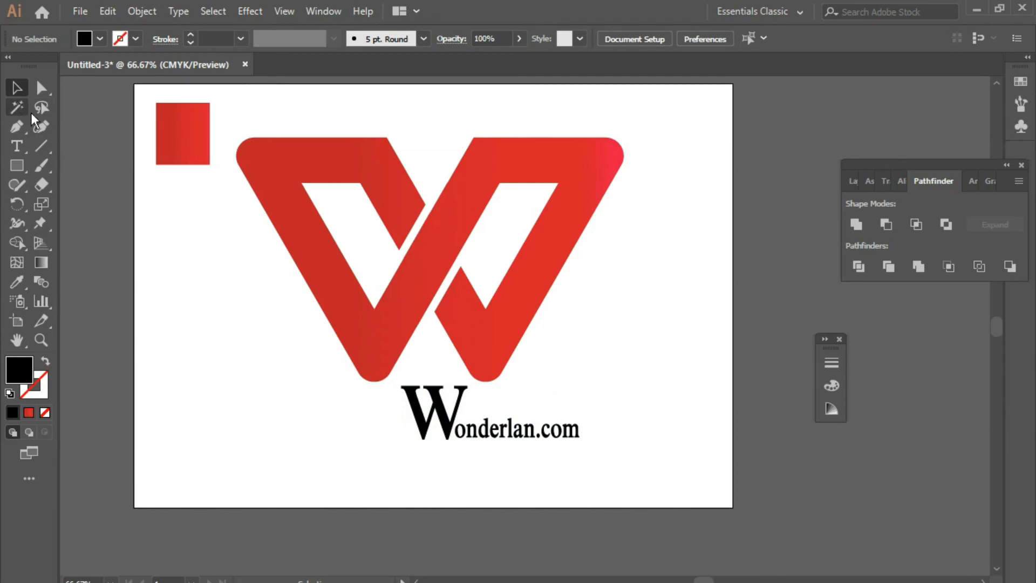
drag(213, 268, 228, 305)
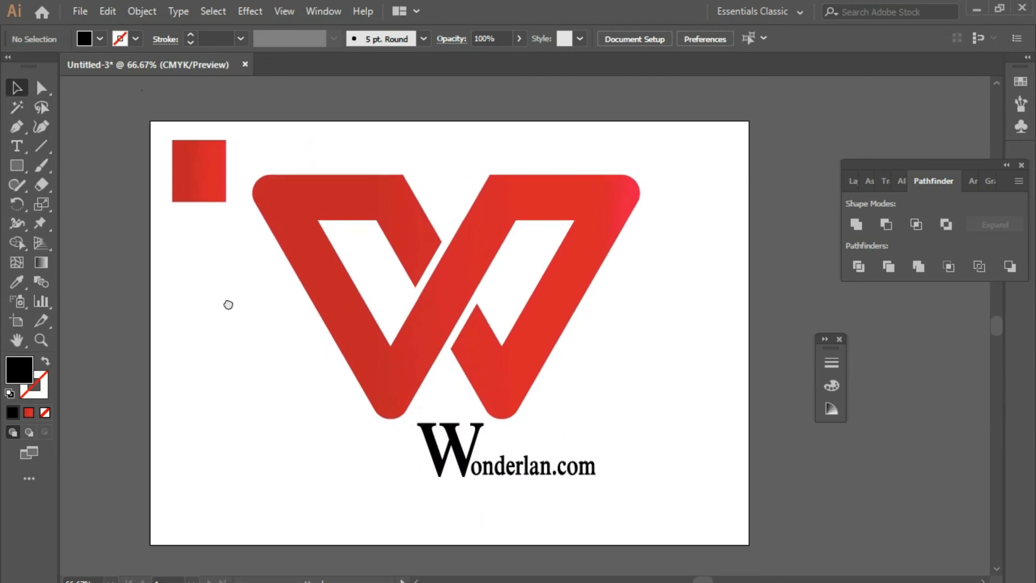